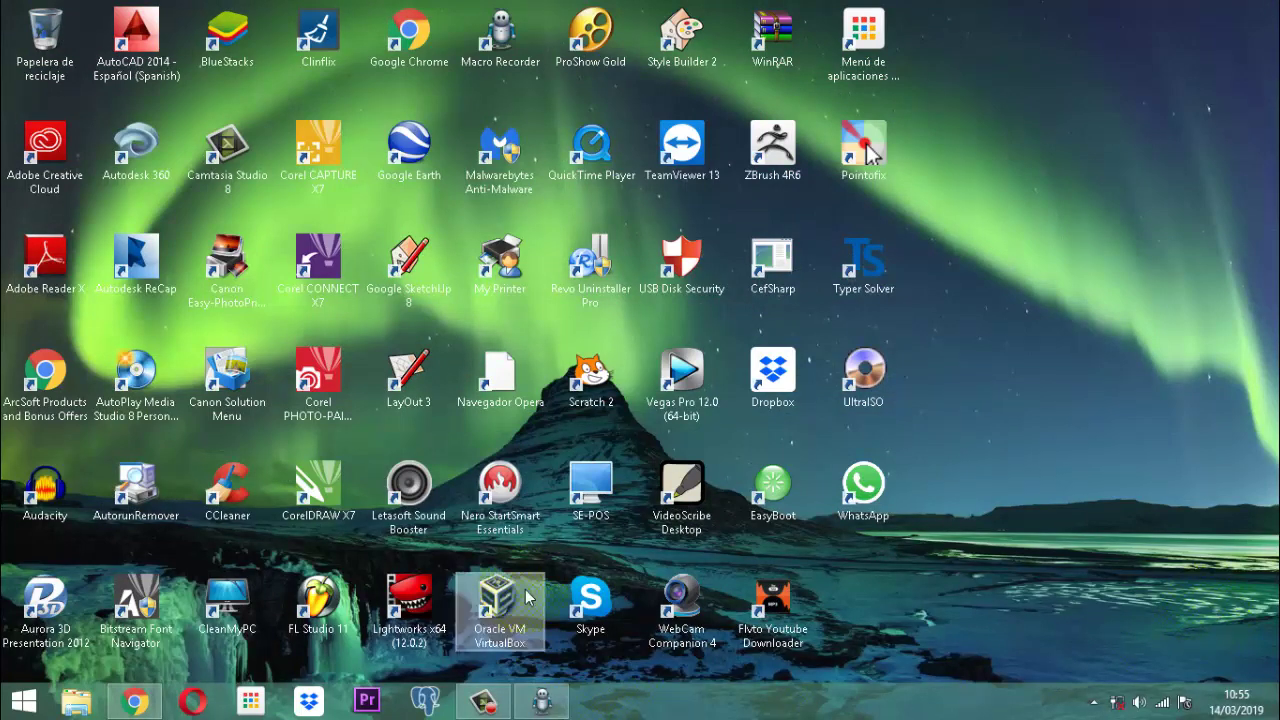
# Browse D: > documentos 2019 > clientes > versiones > version 007-19-Ecu and open the Vanderbilt database.
pyautogui.click(90, 707)
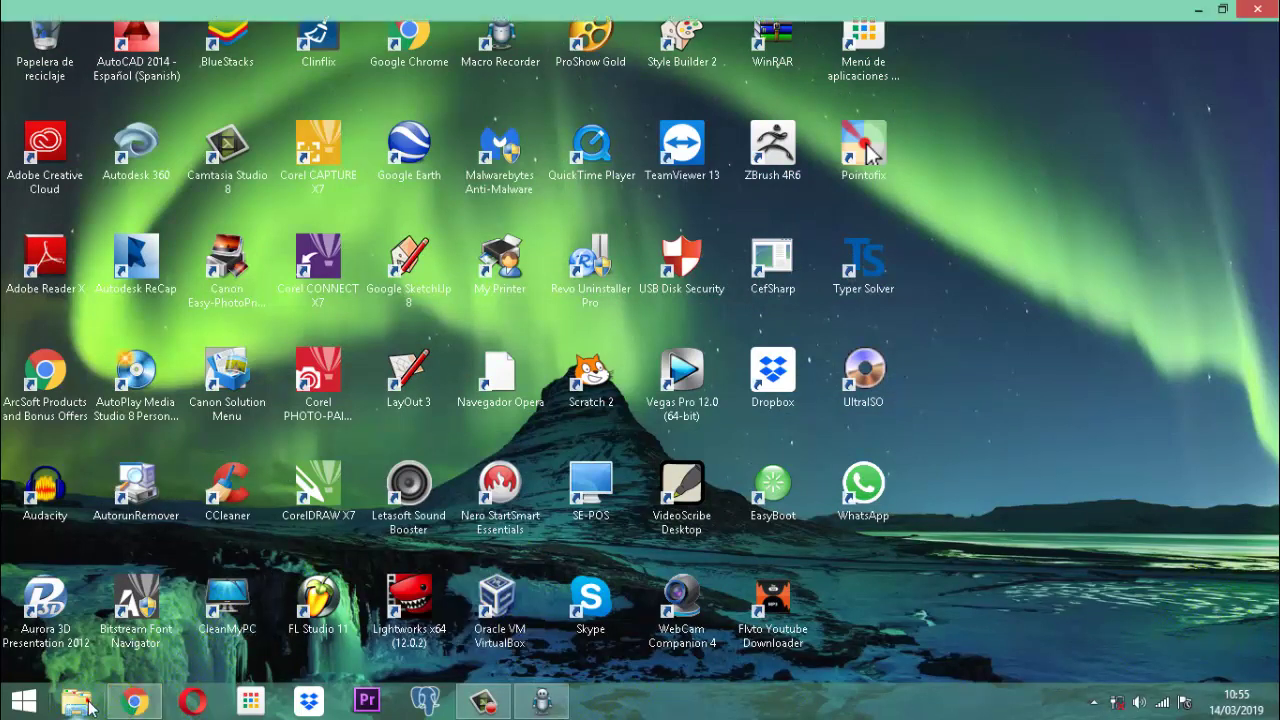
pyautogui.doubleClick(735, 270)
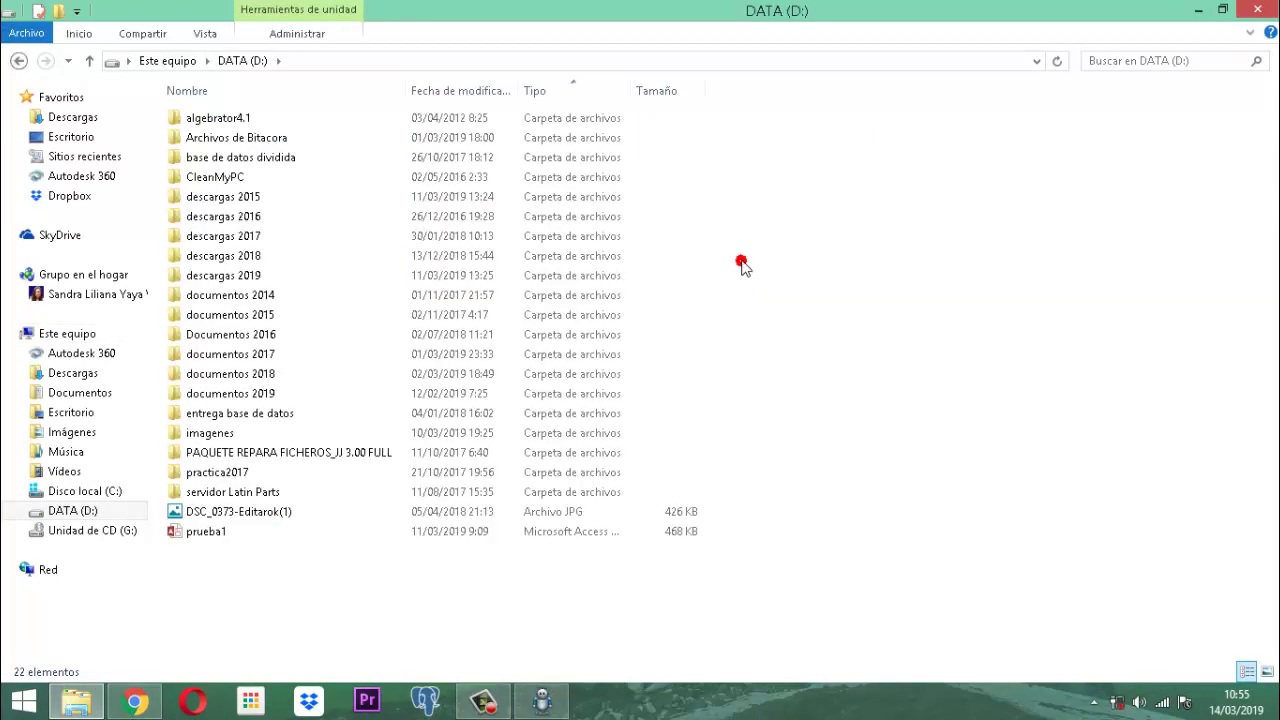
pyautogui.doubleClick(230, 400)
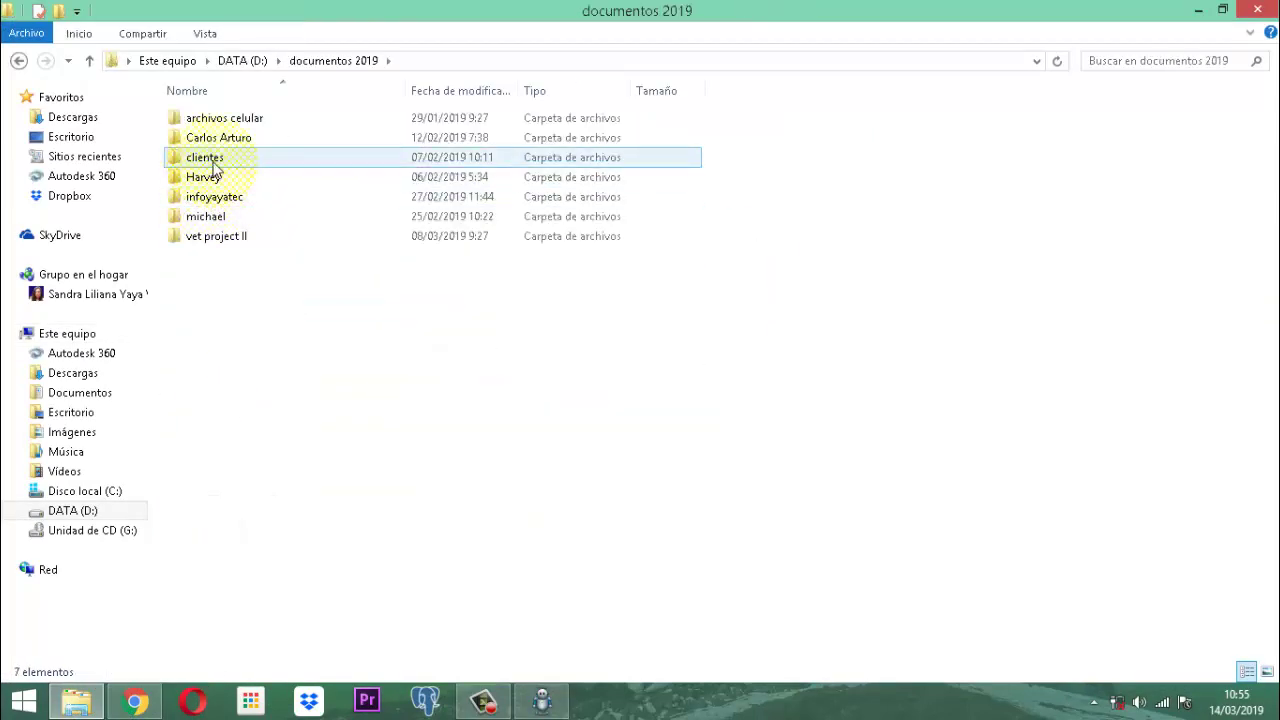
pyautogui.doubleClick(212, 162)
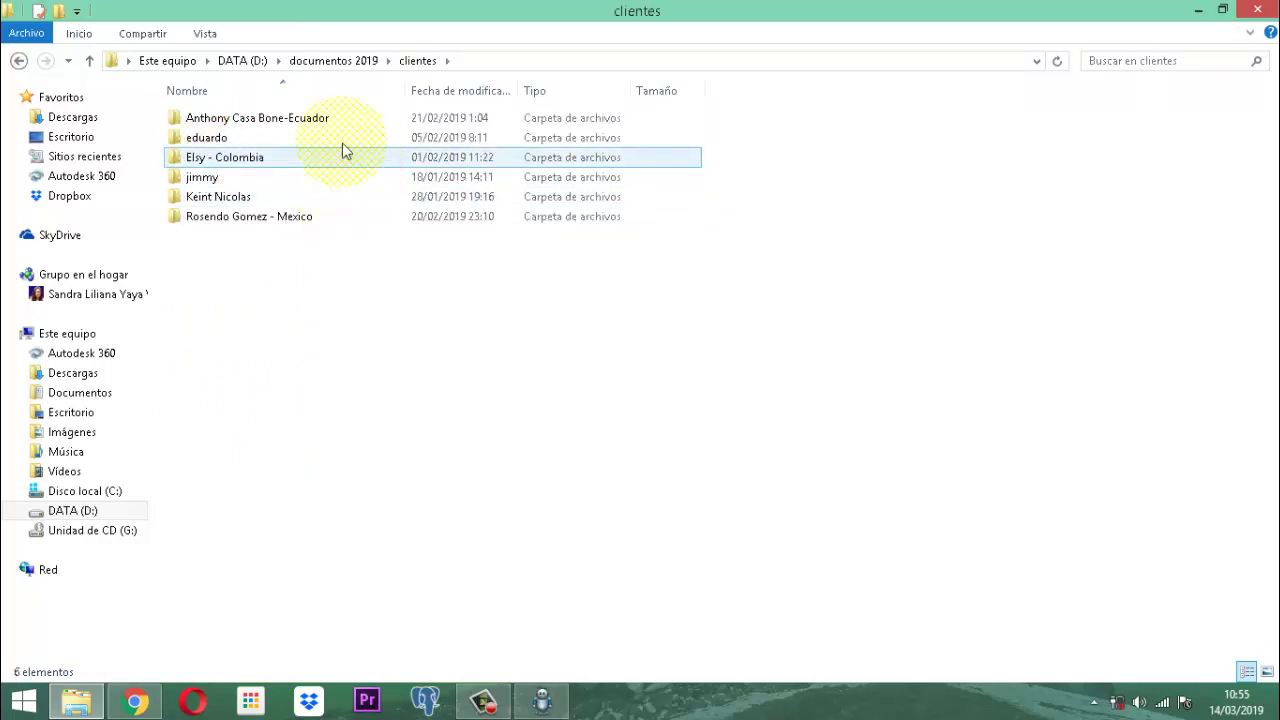
pyautogui.doubleClick(272, 124)
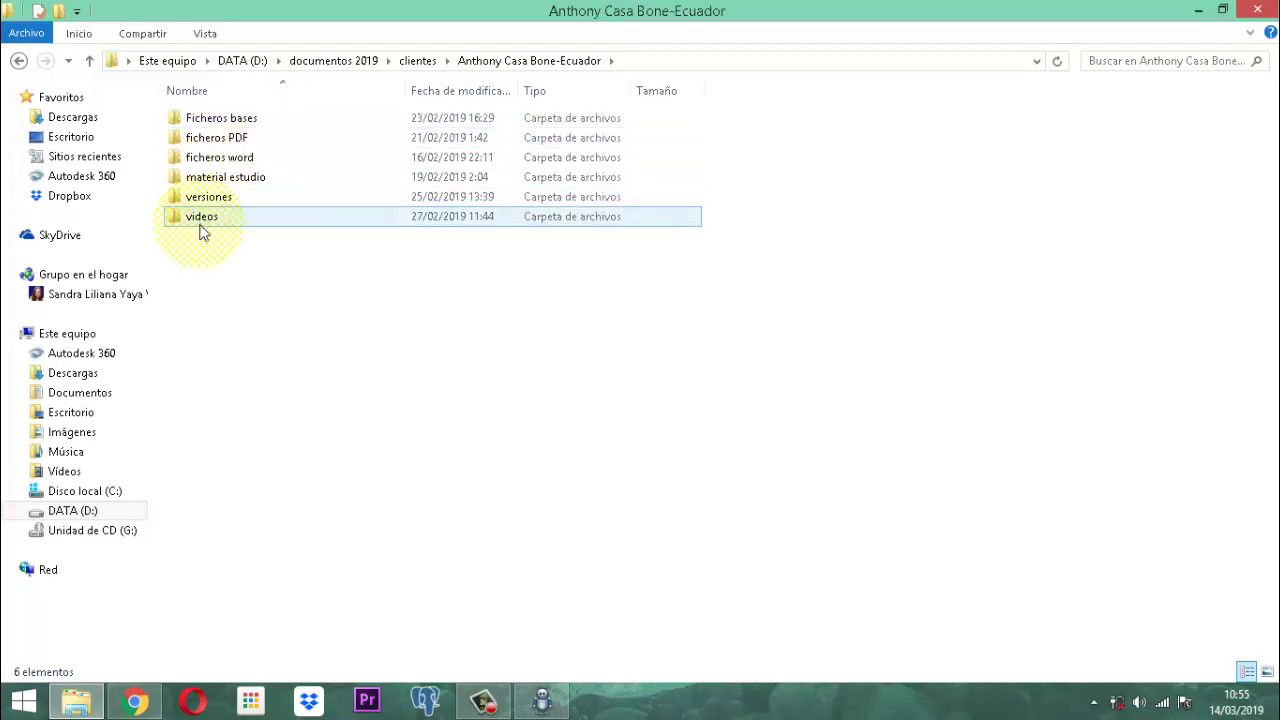
pyautogui.doubleClick(201, 200)
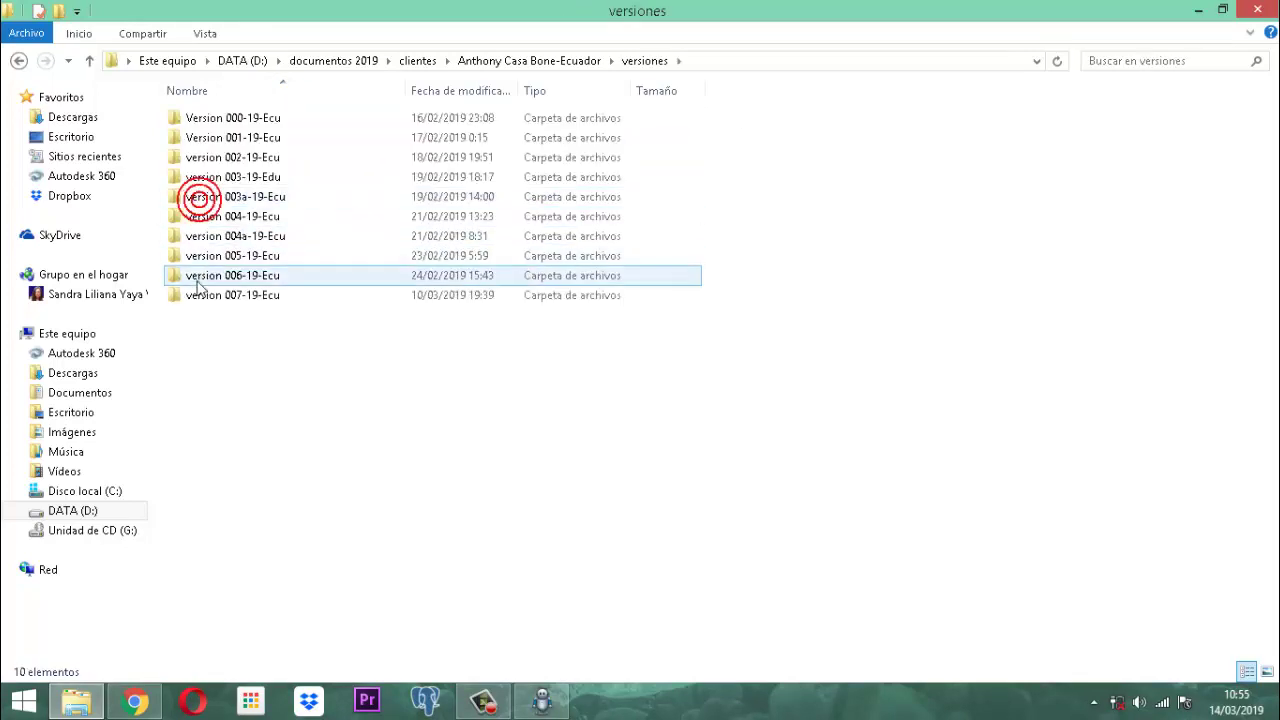
pyautogui.doubleClick(234, 299)
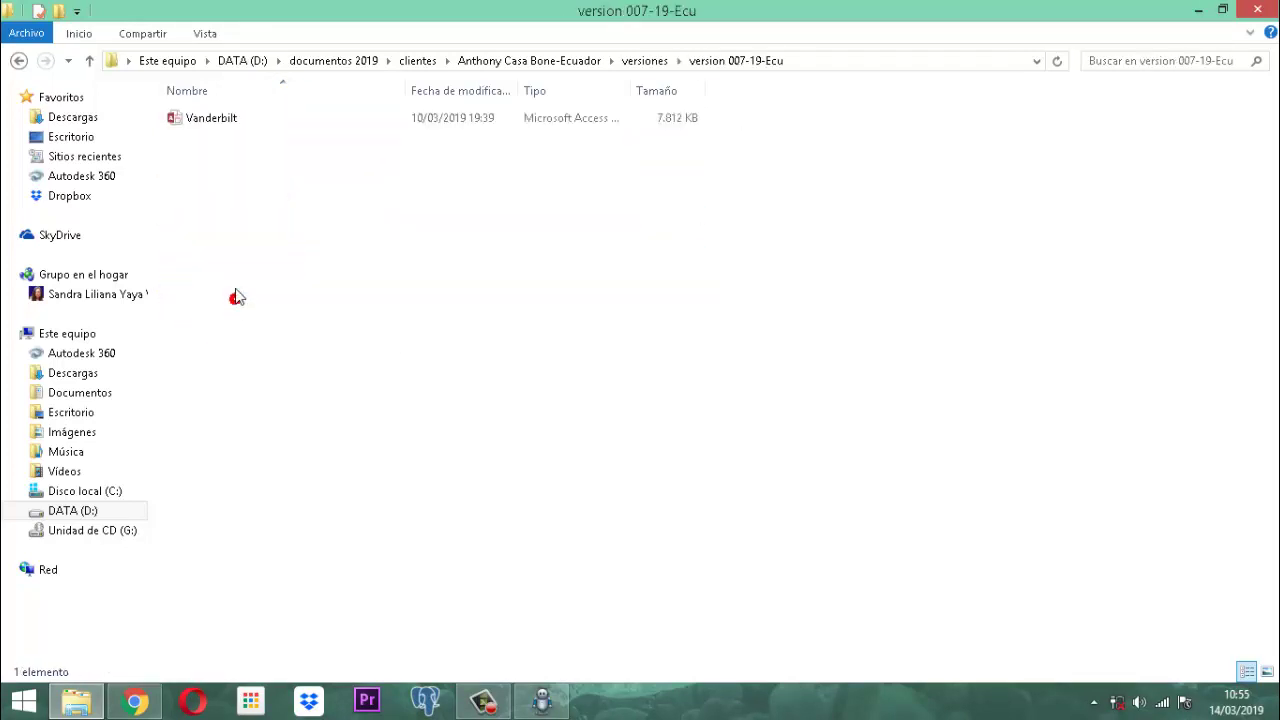
pyautogui.doubleClick(205, 119)
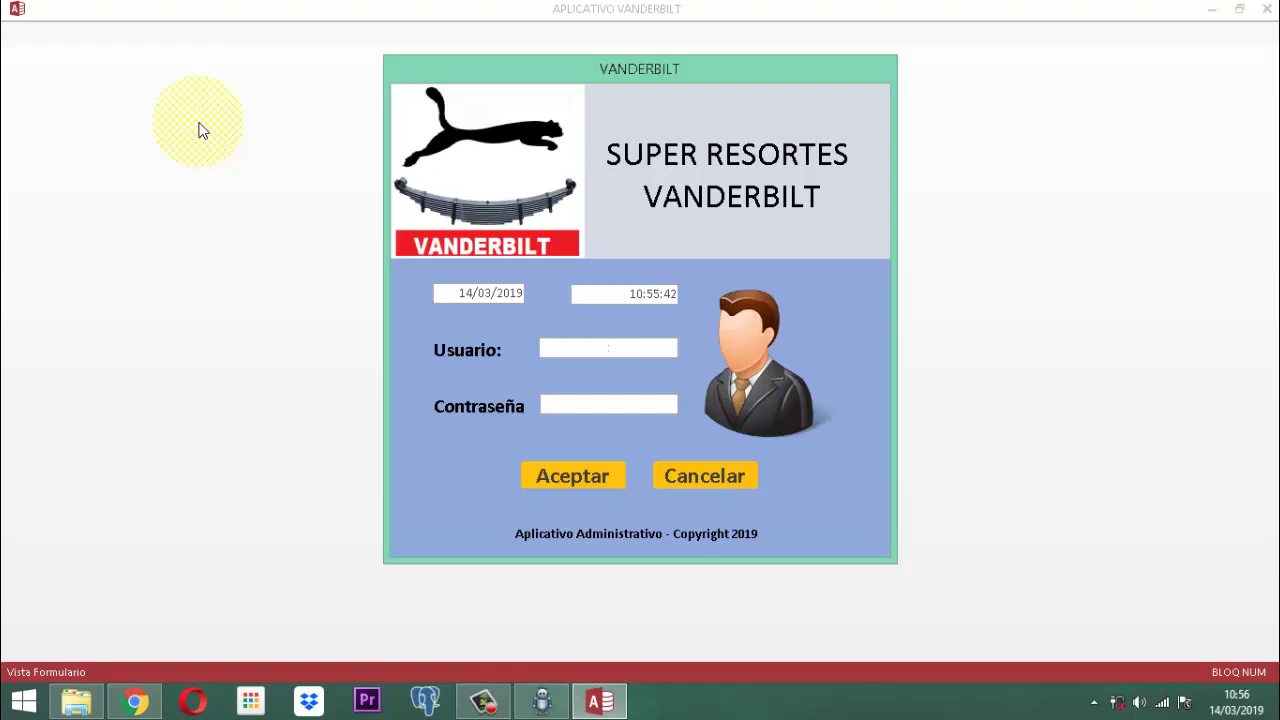
# Enter the user name in Usuario and the account password in Contraseña to log in.
pyautogui.write('thony')
pyautogui.press('Tab')
pyautogui.write('1234')
pyautogui.press('Return')
pyautogui.press('Return')
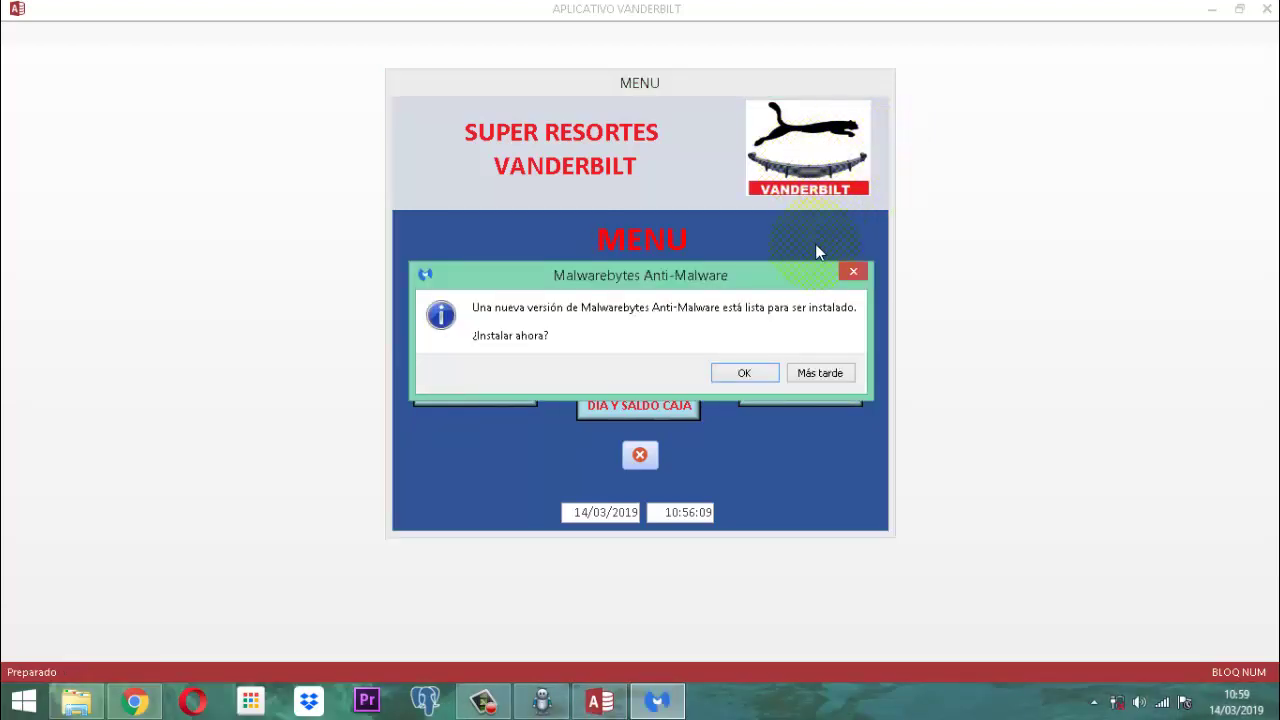
# Choose 'Más tarde' on the Malwarebytes Anti-Malware update prompt.
pyautogui.click(818, 374)
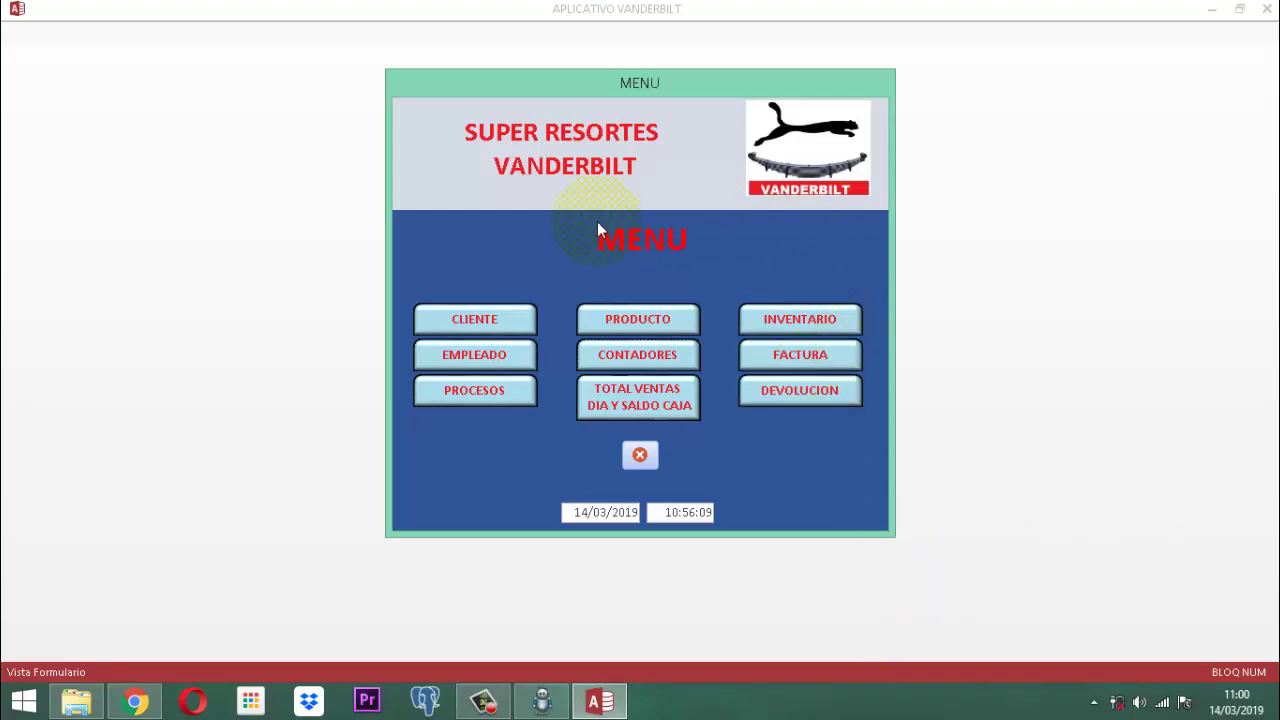
pyautogui.click(496, 322)
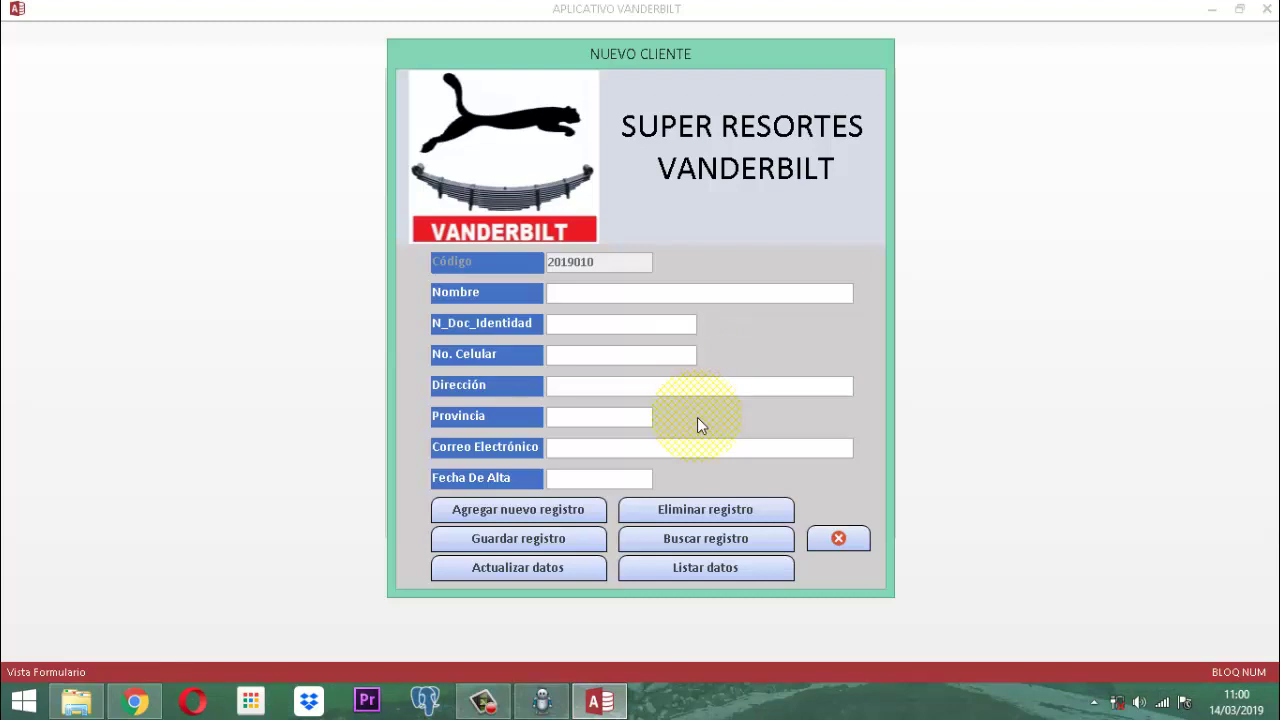
pyautogui.click(822, 544)
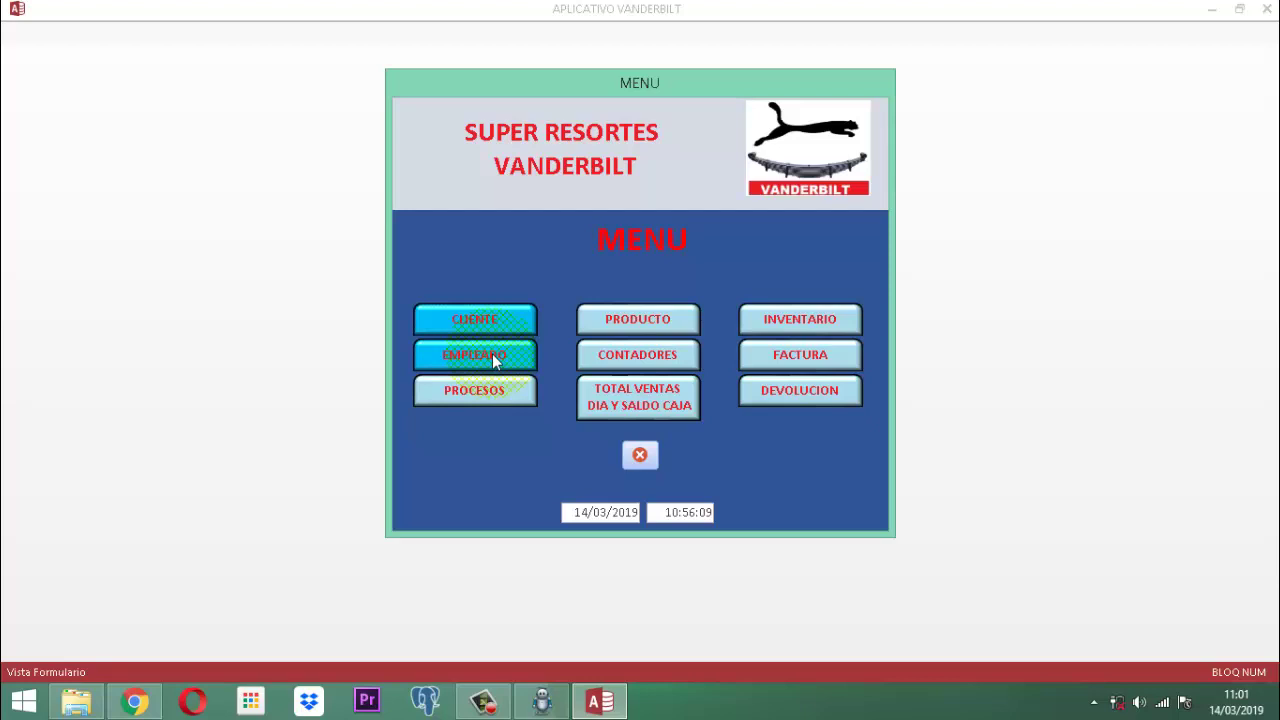
# Open the Nuevo Producto form from the PRODUCTO button on the menu.
pyautogui.click(606, 324)
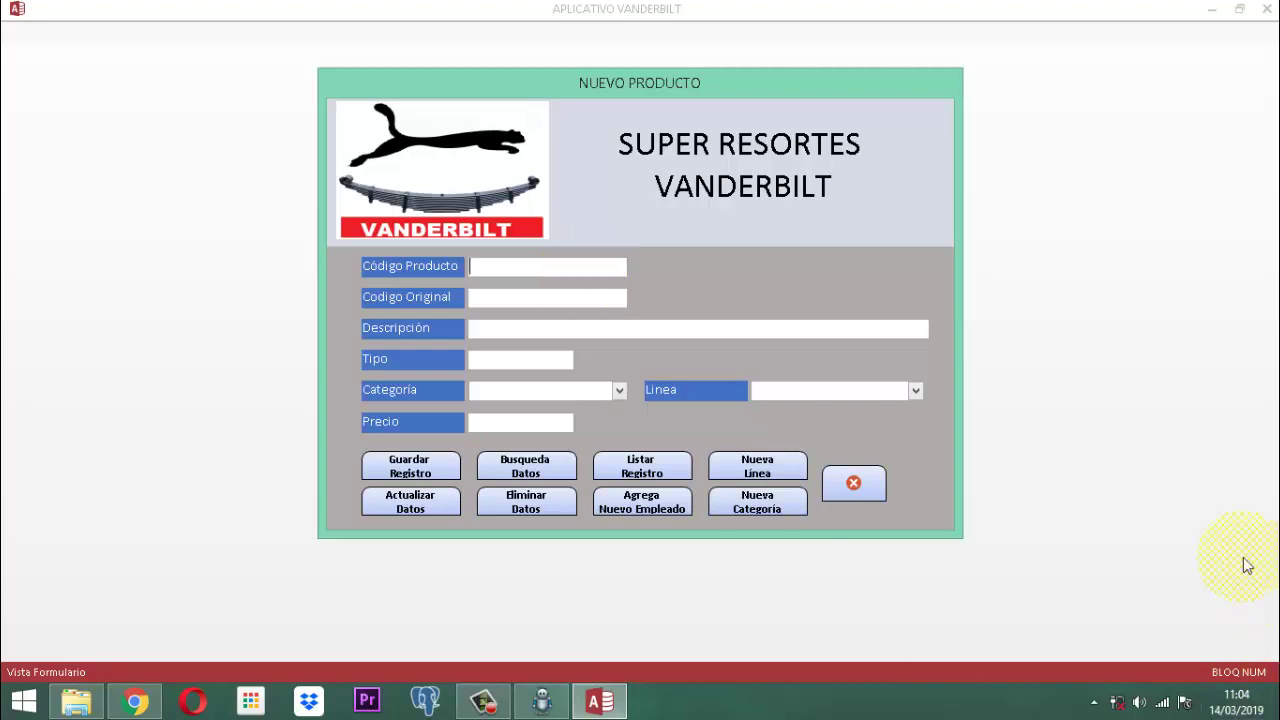
# Close Nuevo Producto and open the Arqueo Caja window via TOTAL VENTAS DIA Y SALDO CAJA.
pyautogui.click(871, 489)
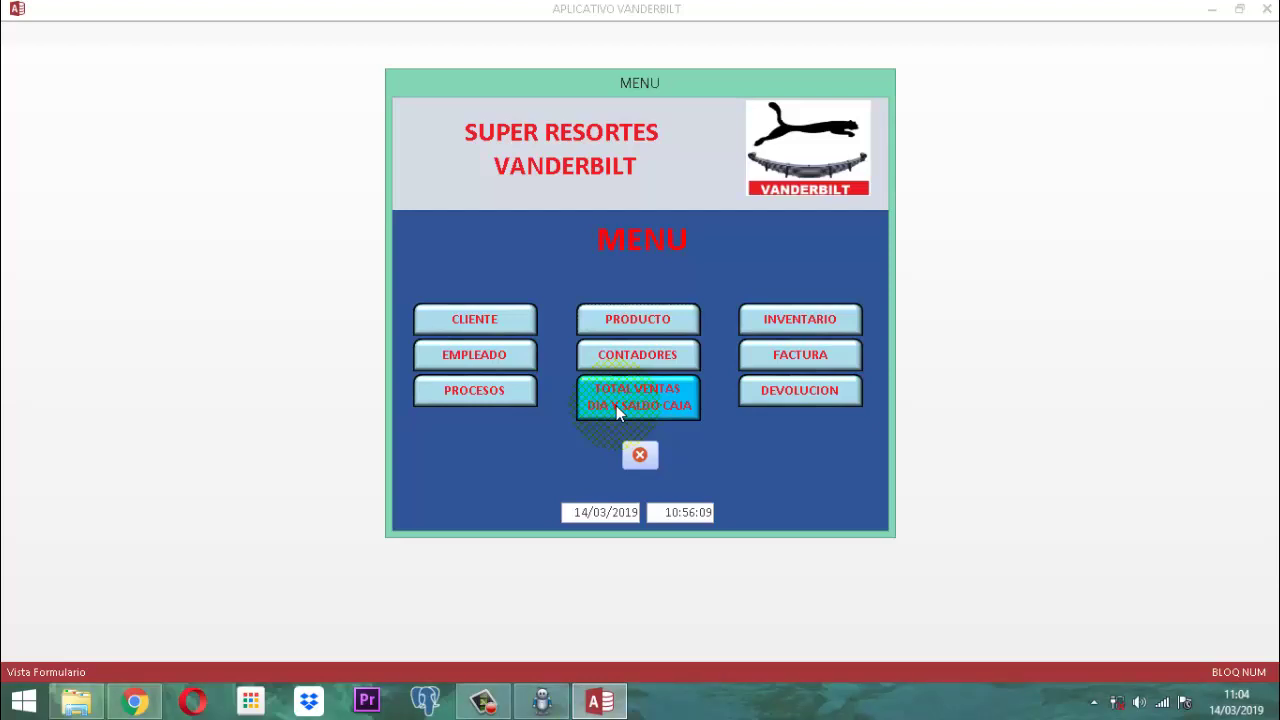
pyautogui.click(616, 405)
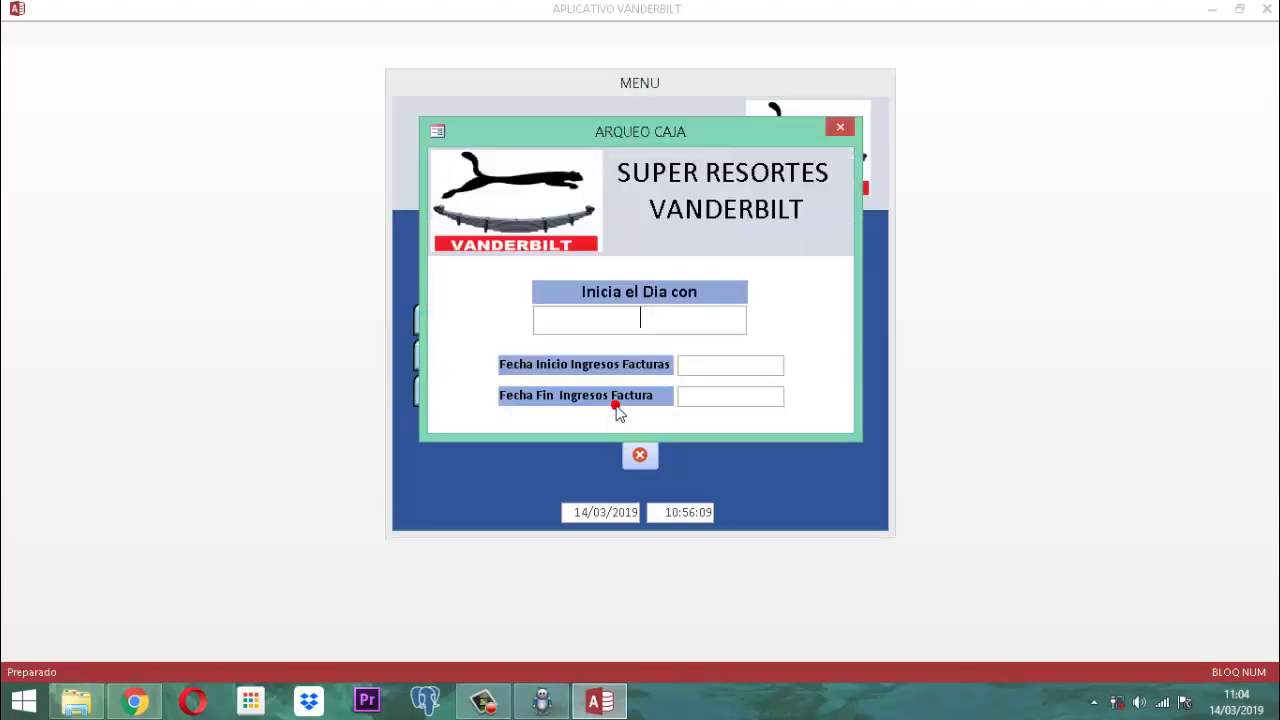
pyautogui.click(615, 402)
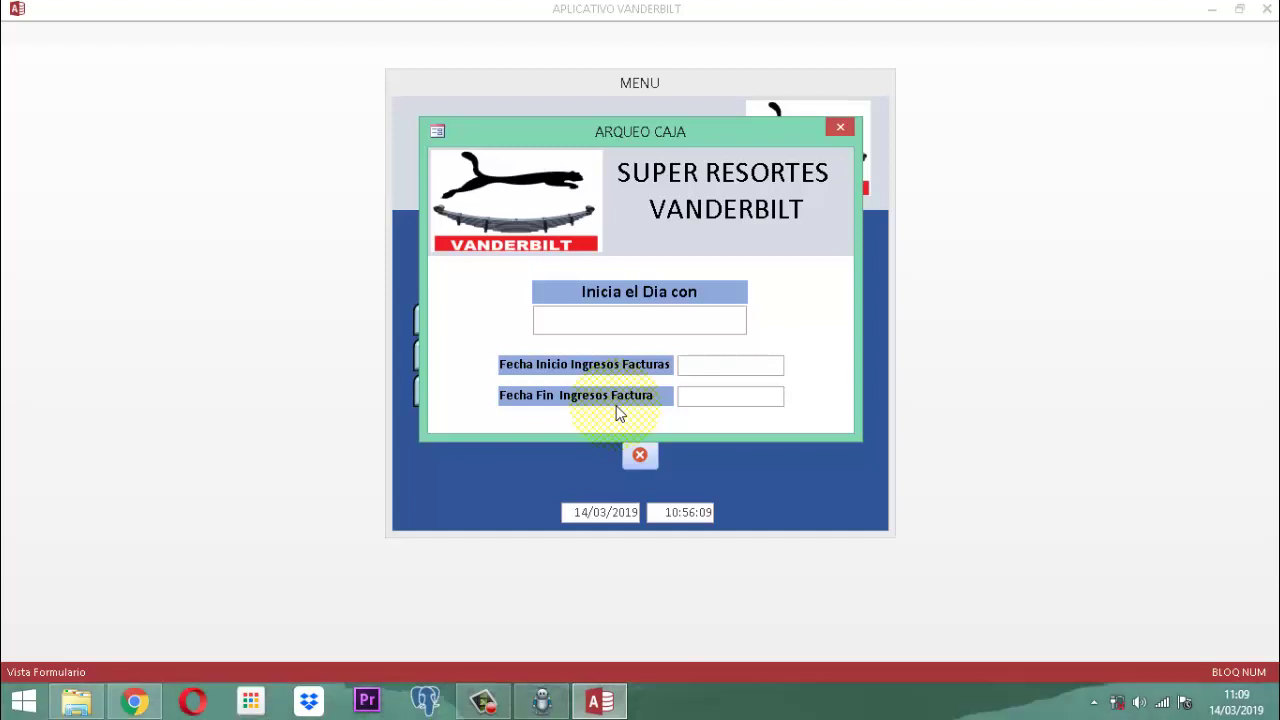
# Close Arqueo Caja and open the Datos Inventario form from the INVENTARIO button.
pyautogui.click(839, 127)
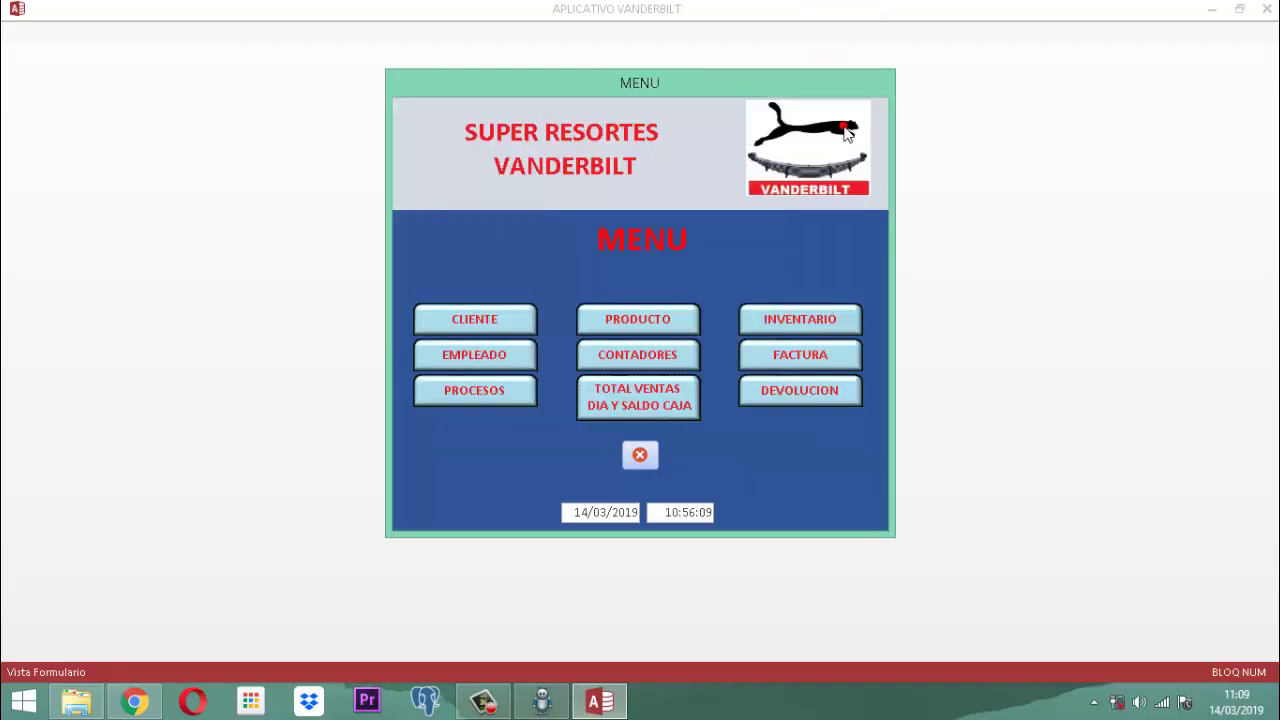
pyautogui.click(824, 327)
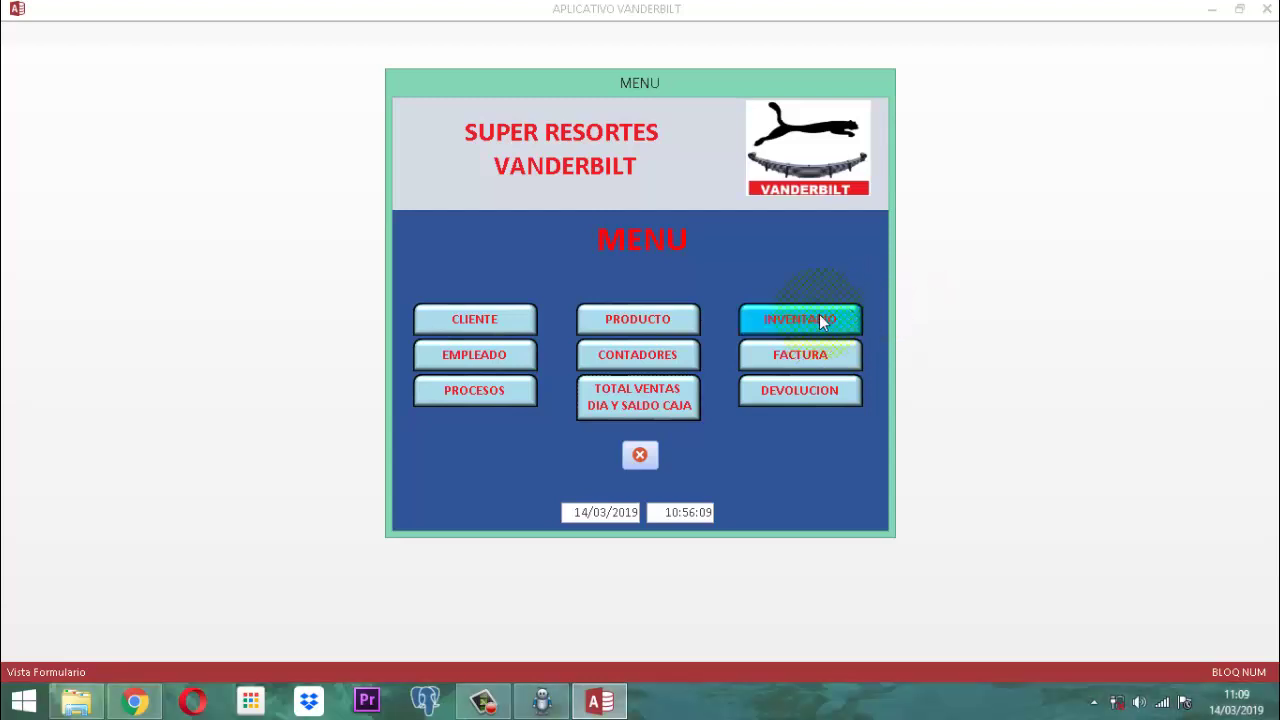
pyautogui.click(819, 320)
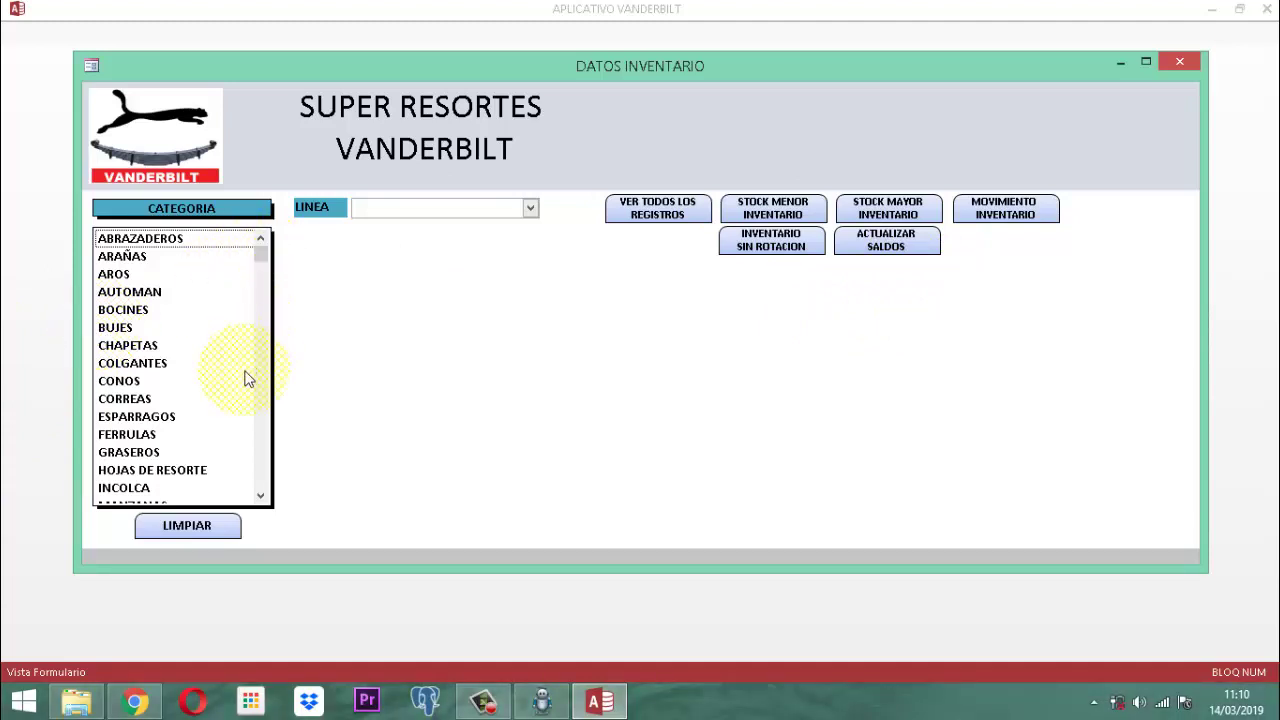
# Filter inventory to CORREAS (176 items) and preview the code 590112V items, then close that view.
pyautogui.click(135, 399)
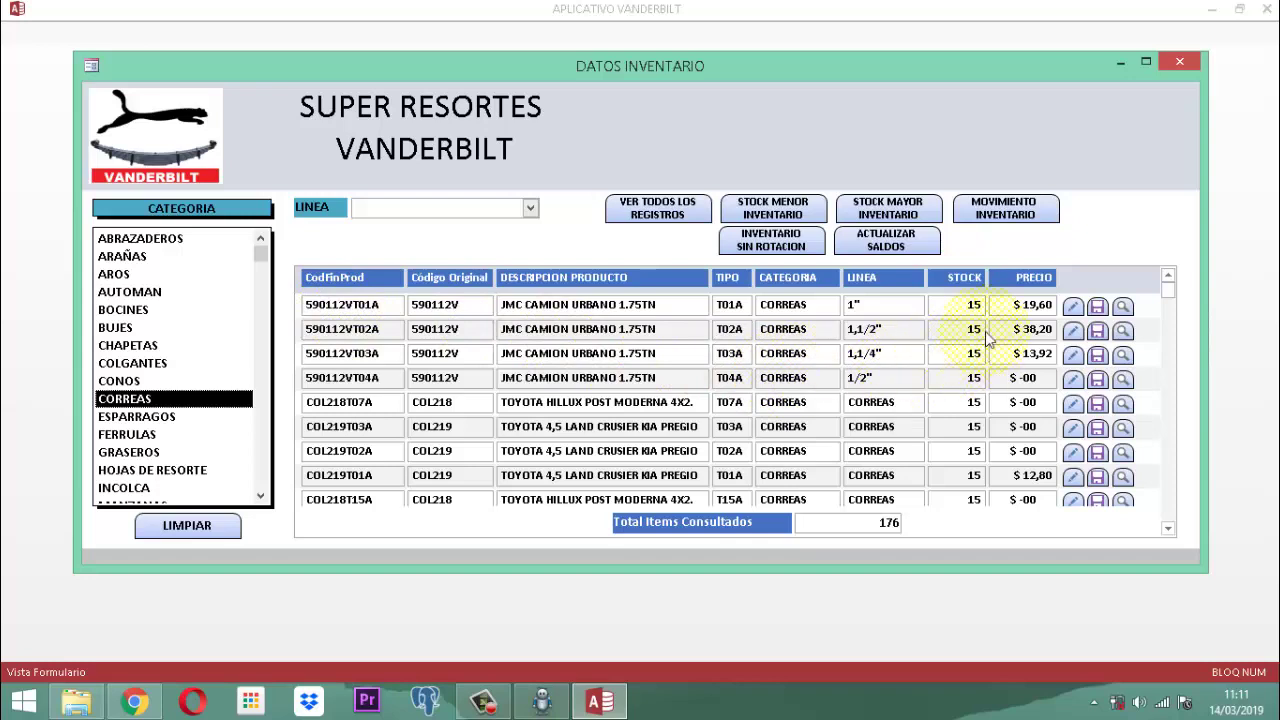
pyautogui.click(1122, 307)
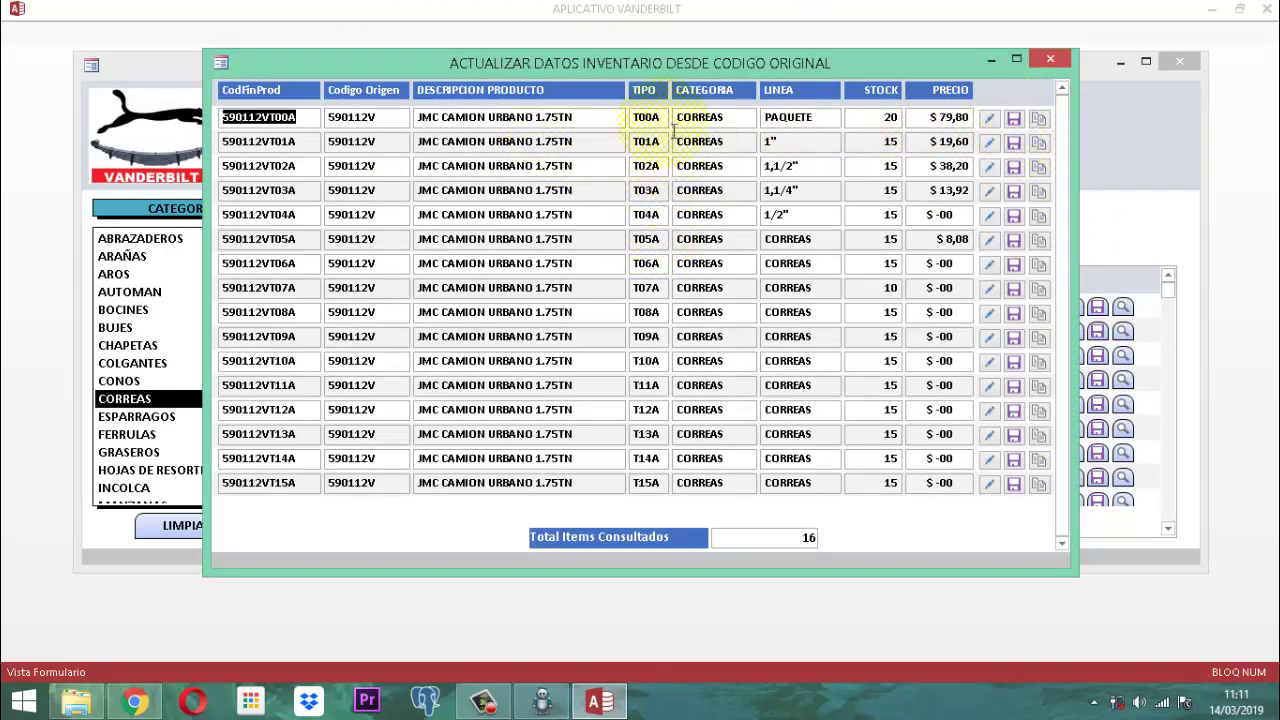
pyautogui.click(1050, 59)
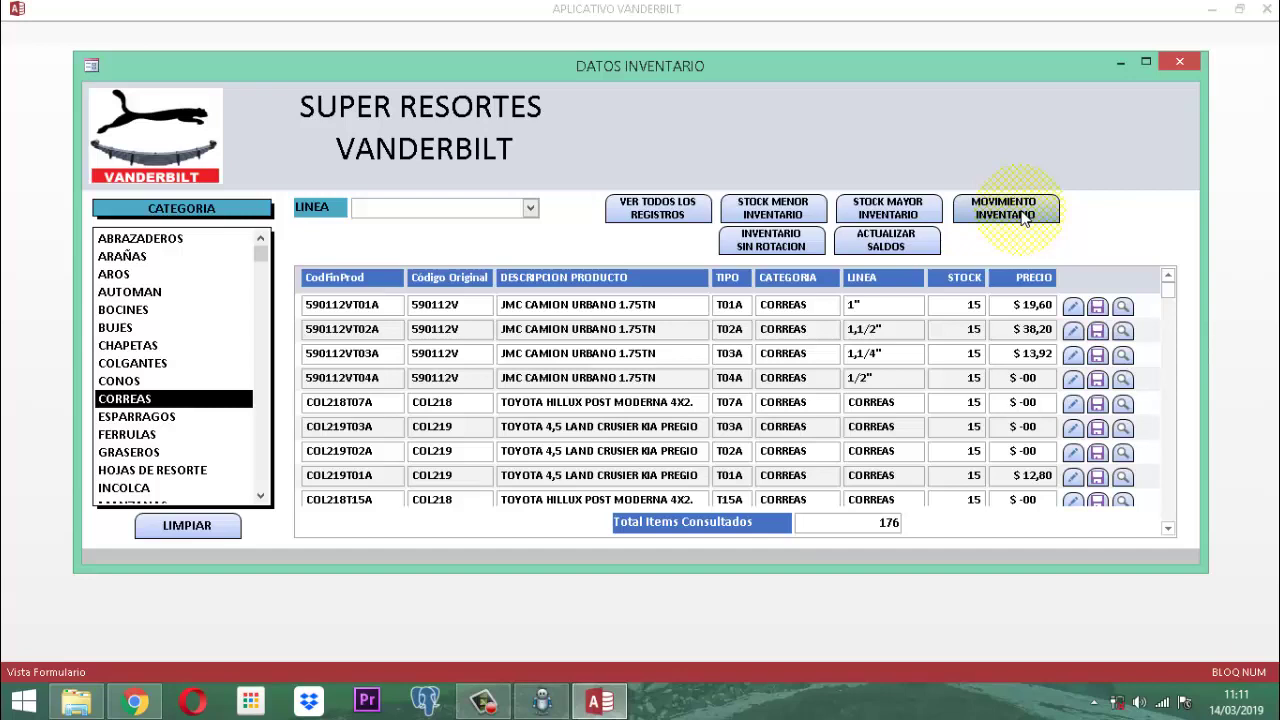
# Open Movimiento Inventario Detallado for 590112VT00A: stock 20, returns 2, sales 22, balance 0.
pyautogui.click(1004, 208)
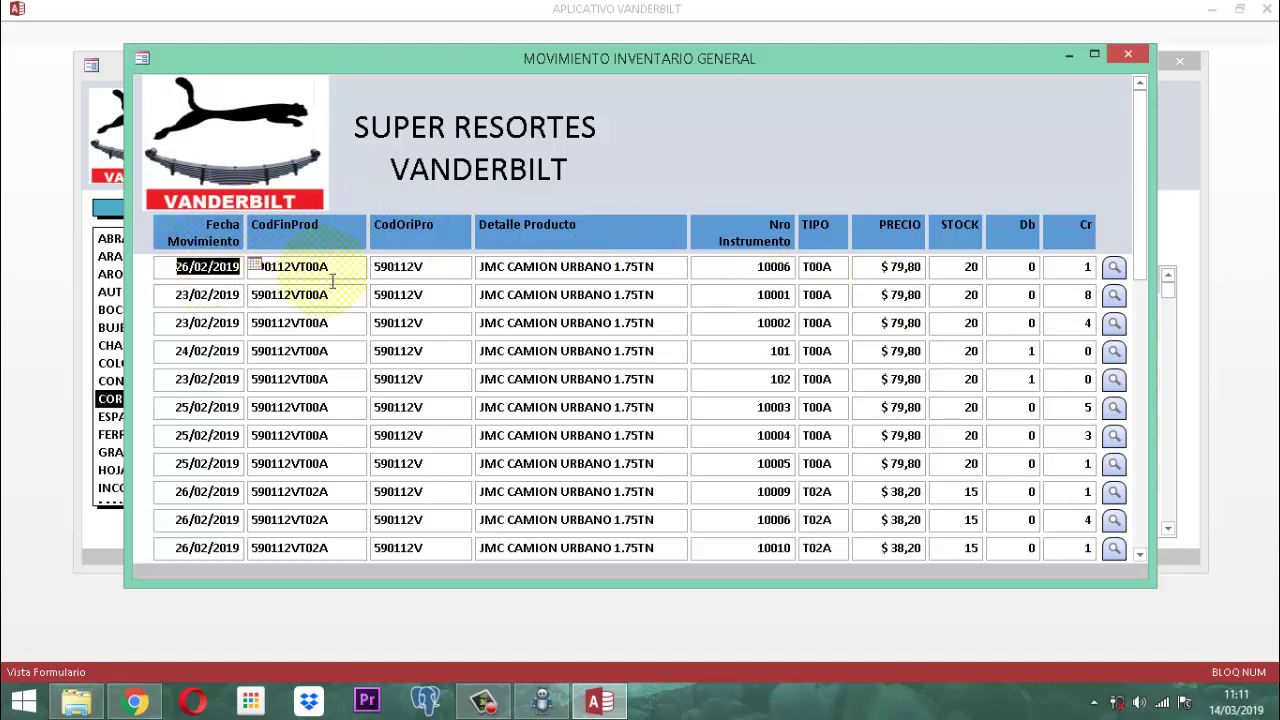
pyautogui.click(1114, 266)
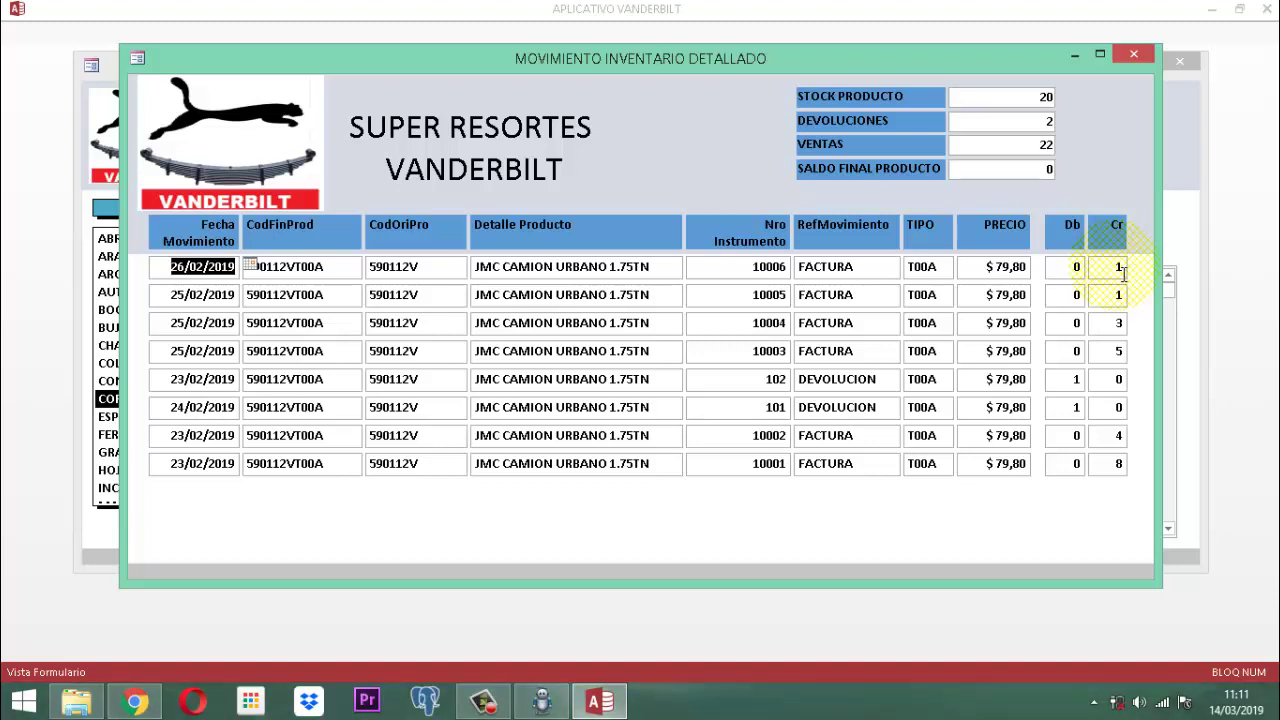
# Close the detailed movement, general movement and Datos Inventario windows to reach the main menu.
pyautogui.click(1134, 54)
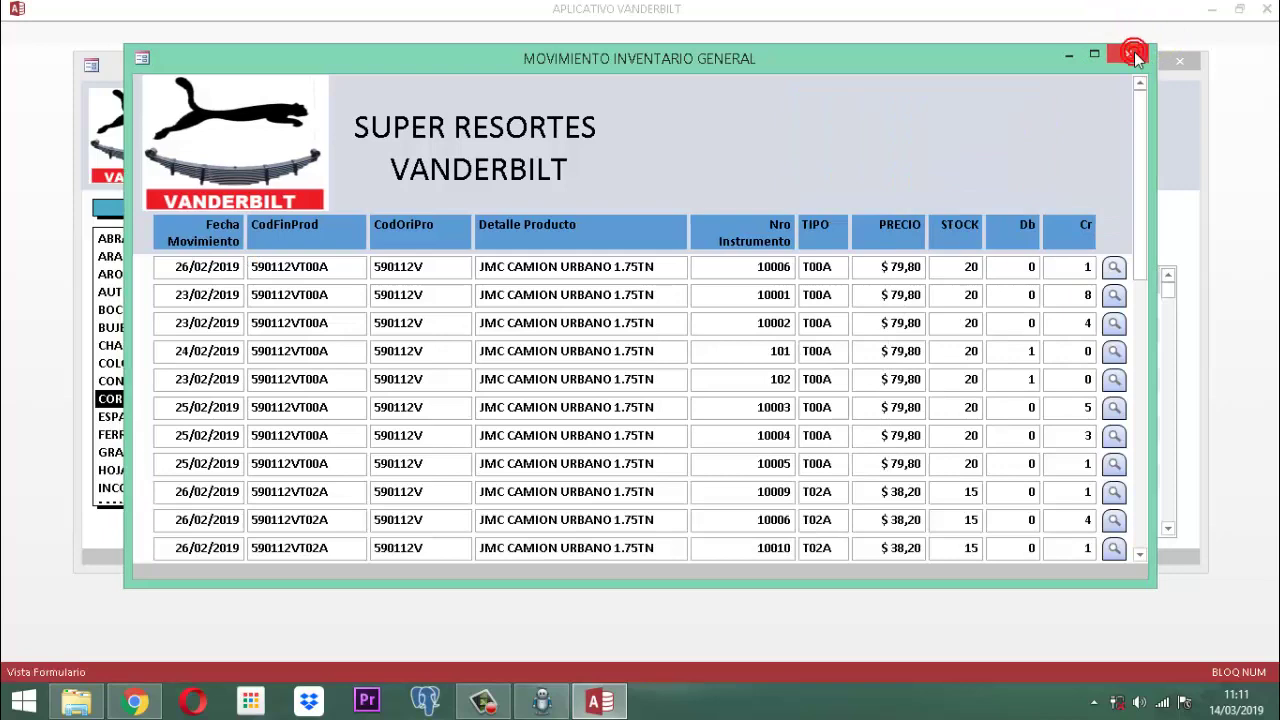
pyautogui.click(1134, 55)
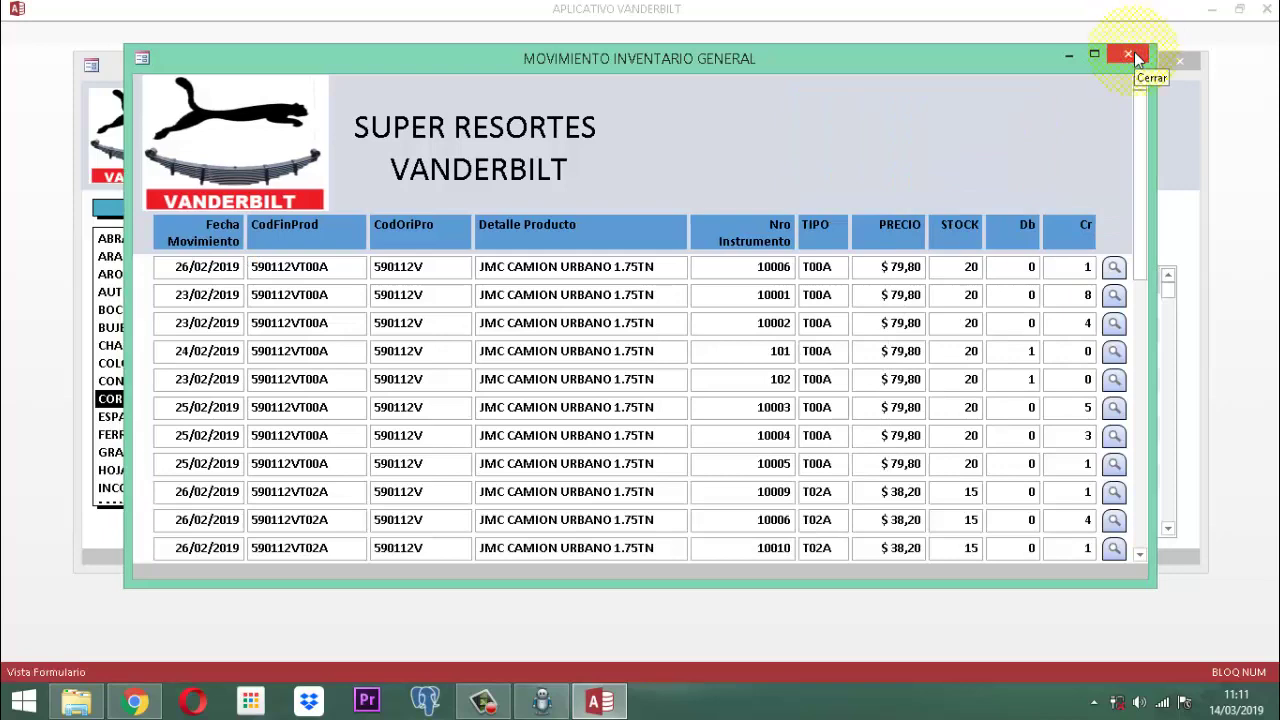
pyautogui.click(1135, 56)
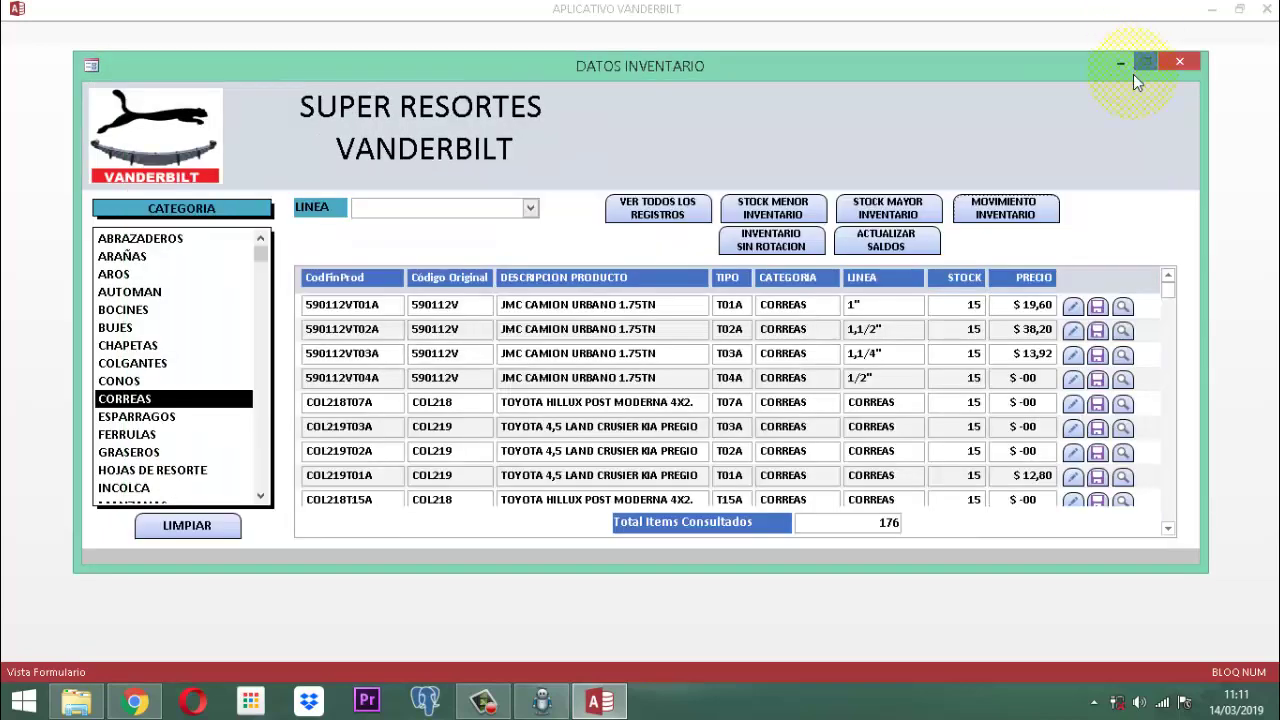
pyautogui.click(1180, 62)
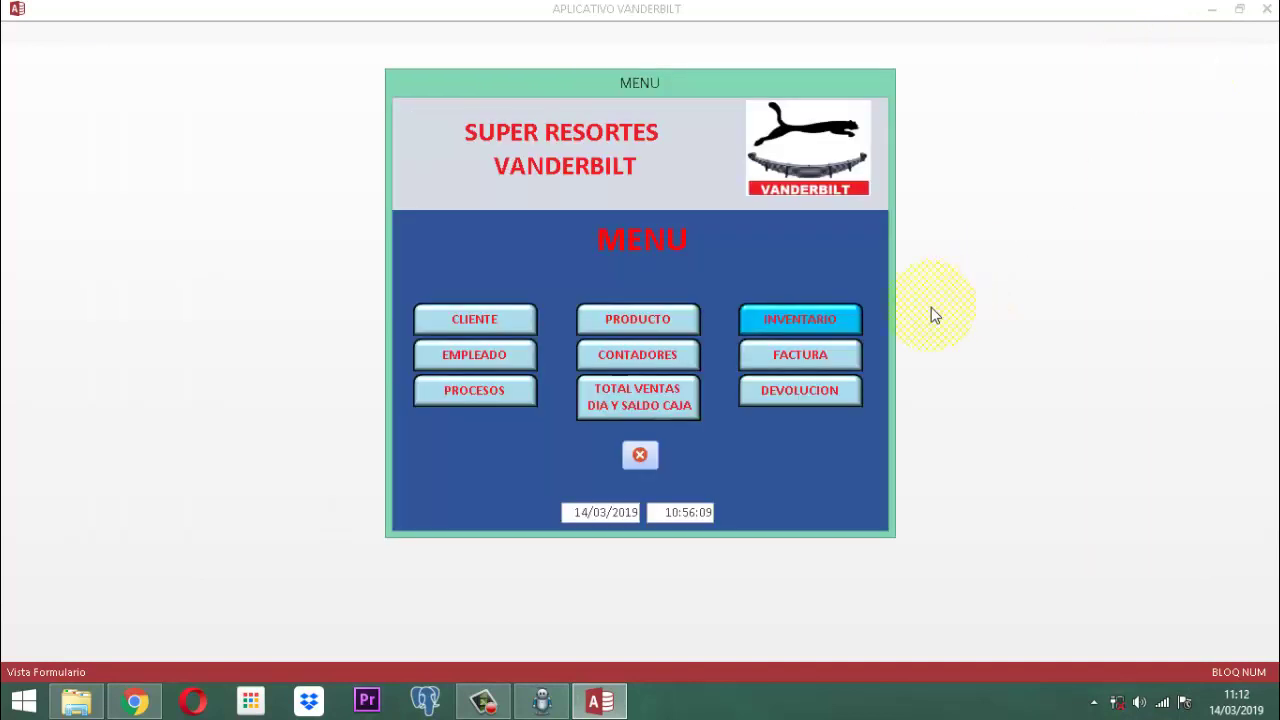
# Open the Factura form, creating new invoice number 10014.
pyautogui.click(845, 360)
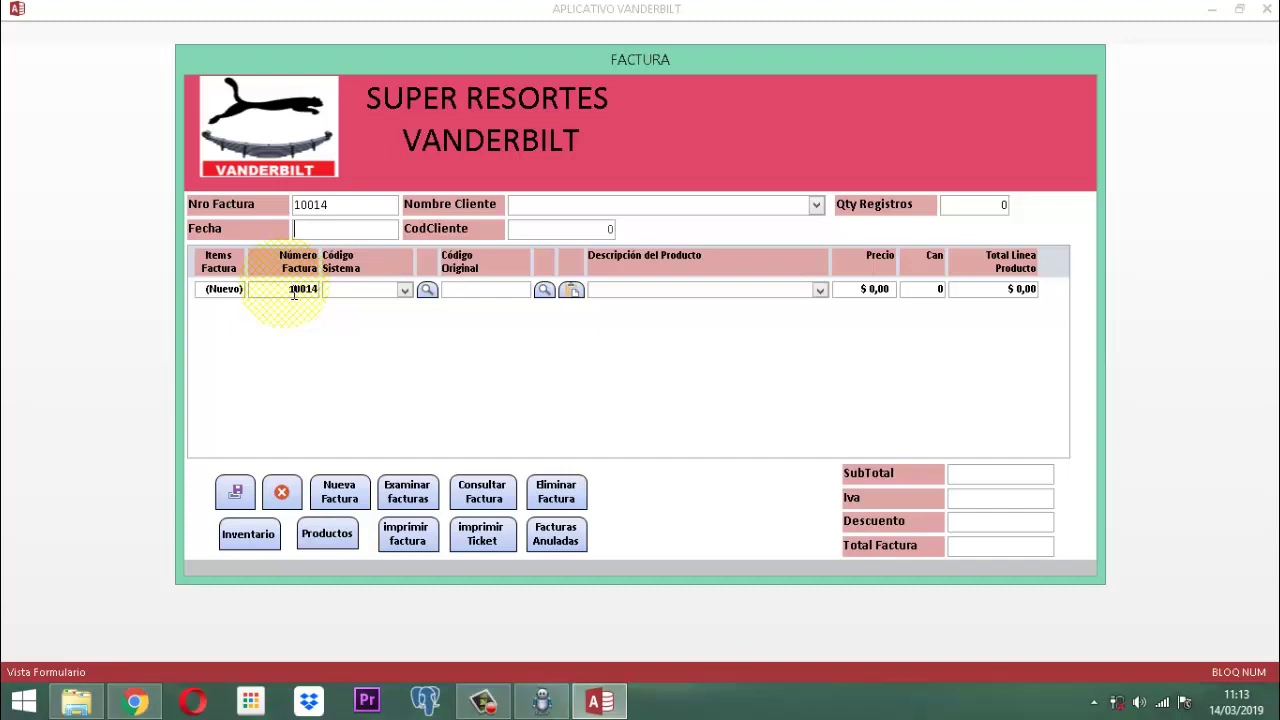
# Date invoice 10014 as 14/03/2019 and accept the autocompleted customer so its code fills in.
pyautogui.write('14/03/2019')
pyautogui.press('Tab')
pyautogui.write('d')
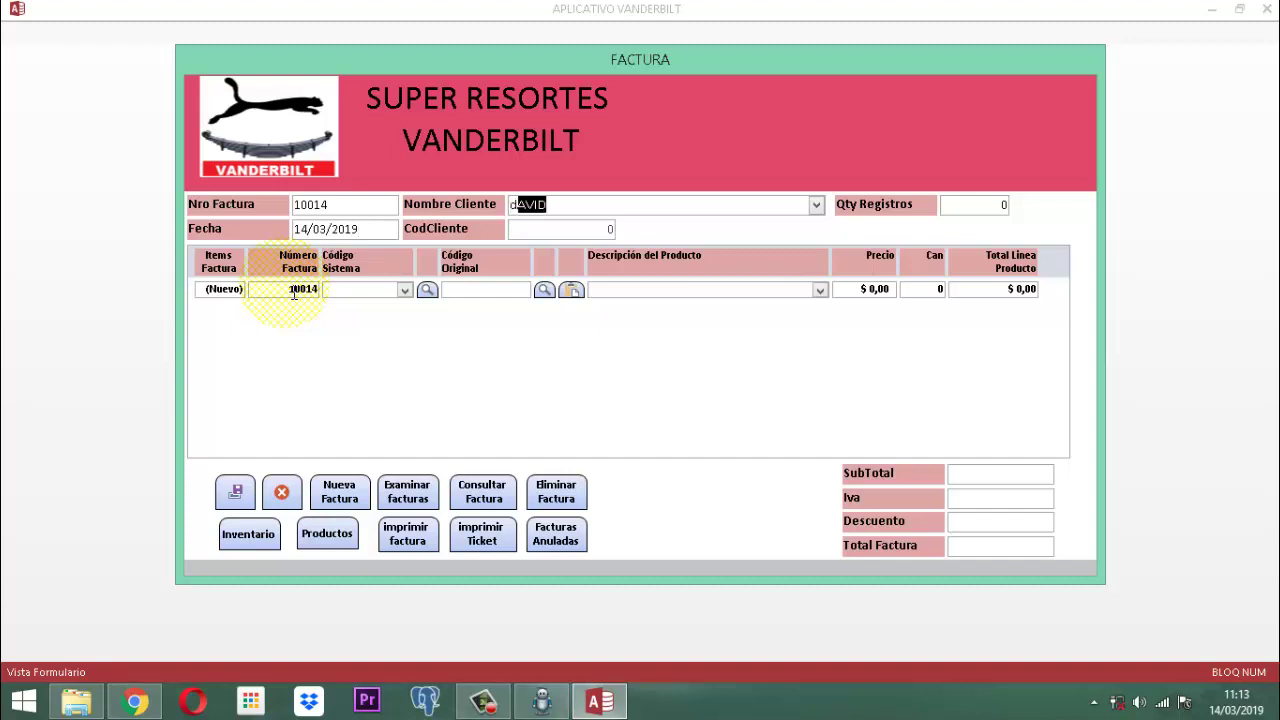
pyautogui.press('Tab')
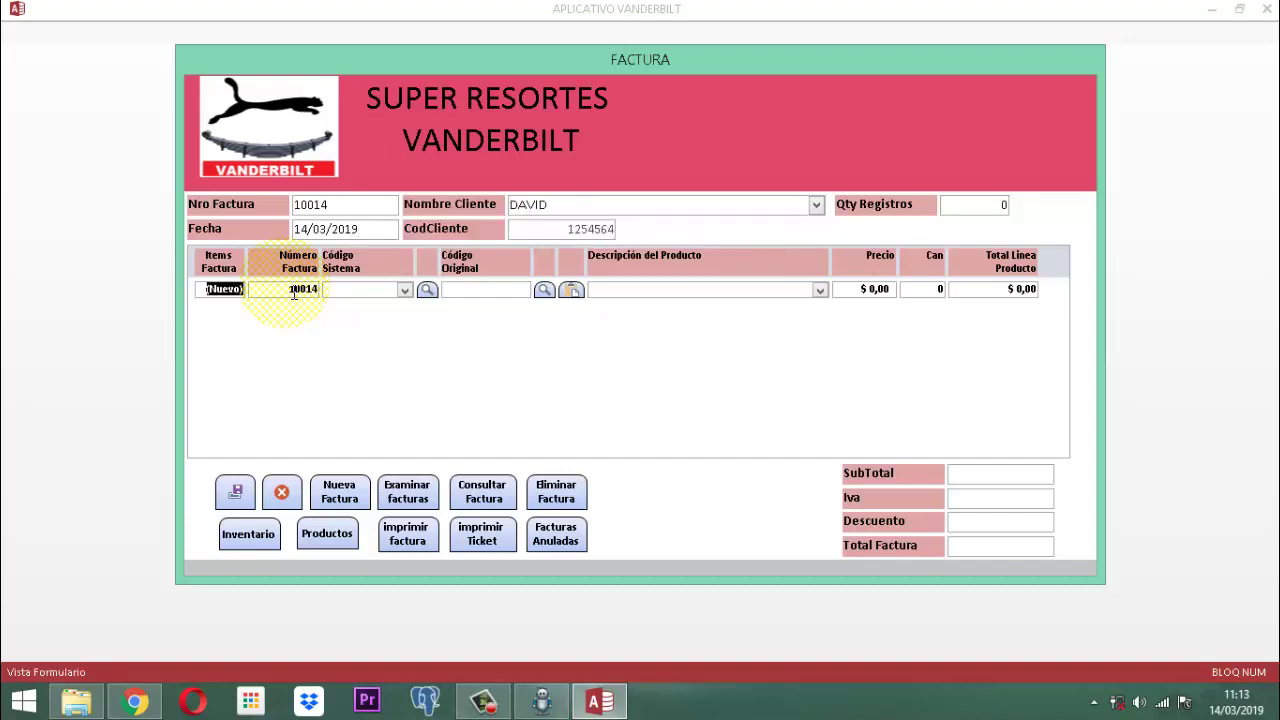
pyautogui.press('Tab')
pyautogui.click(294, 292)
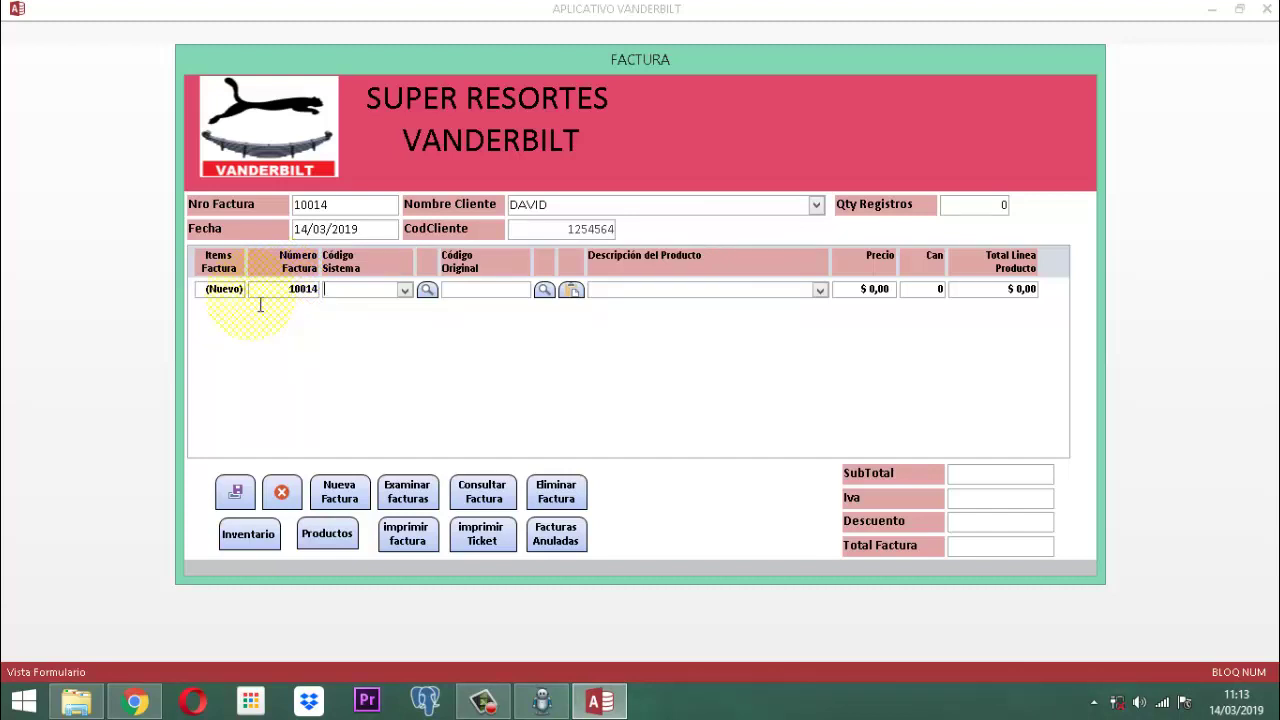
pyautogui.press('F4')
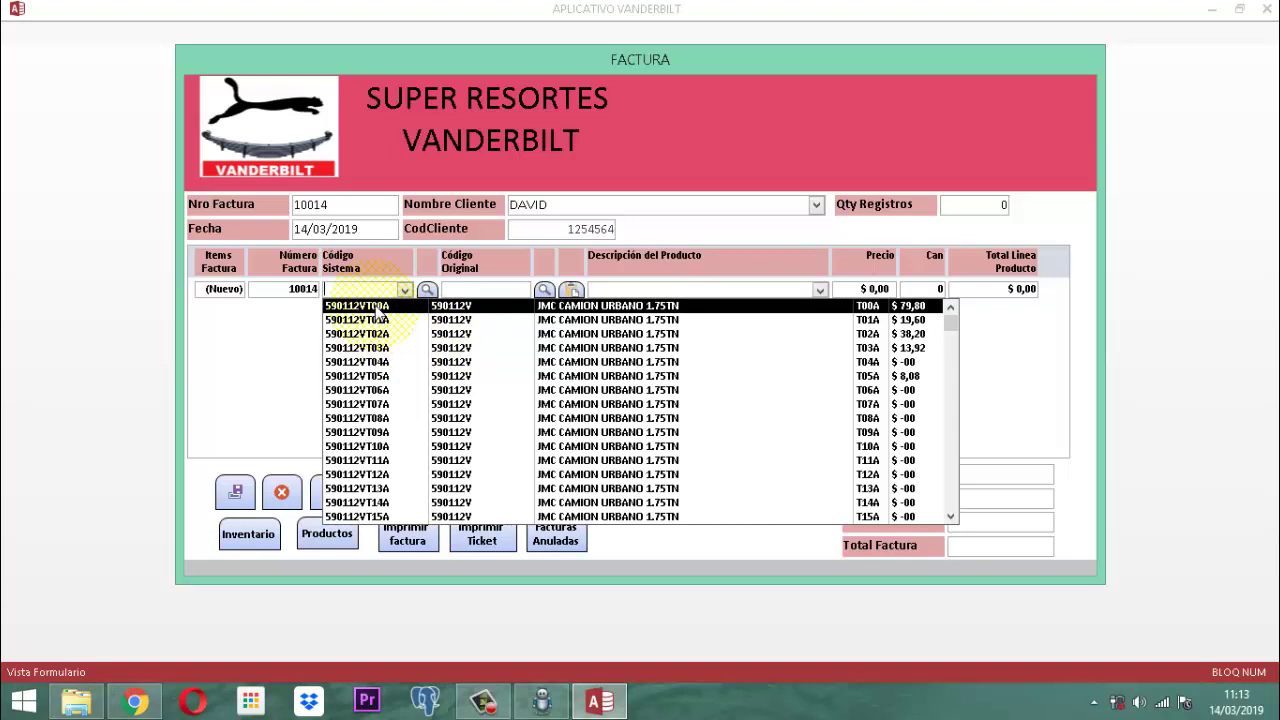
# Put product 590112VT02A at $38,20 on the first invoice line with quantity 1.
pyautogui.click(378, 306)
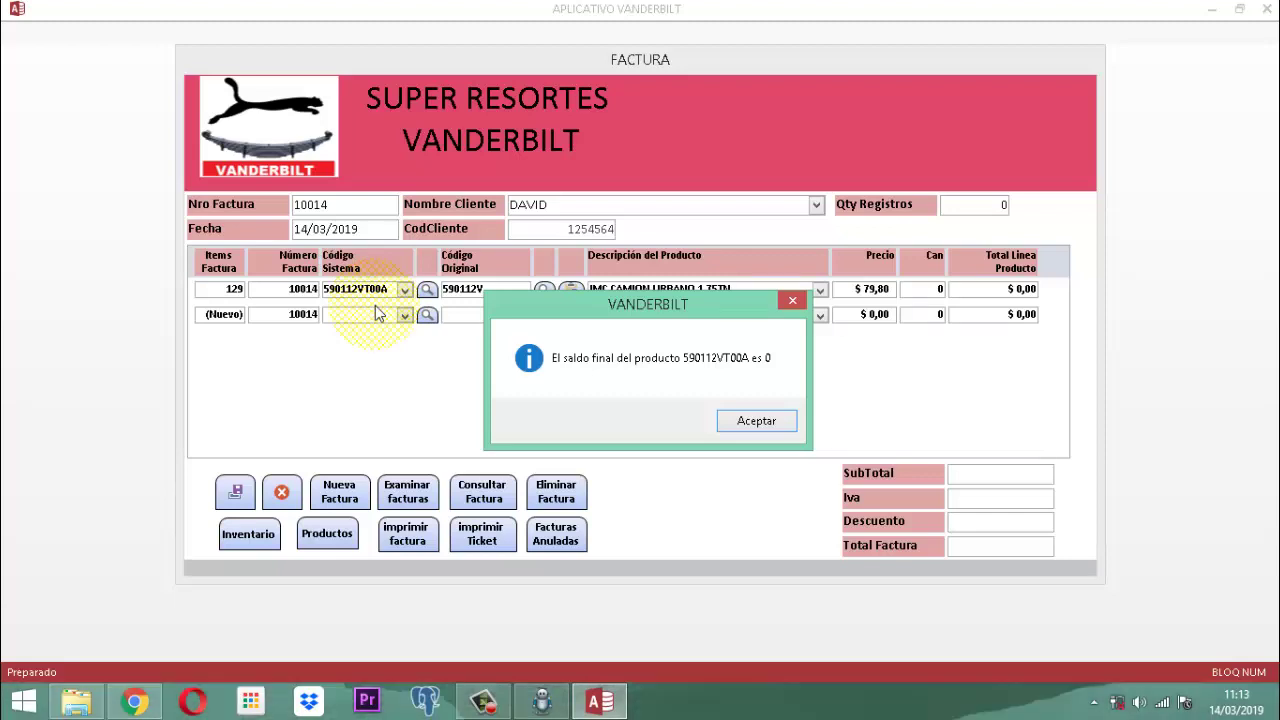
pyautogui.click(745, 420)
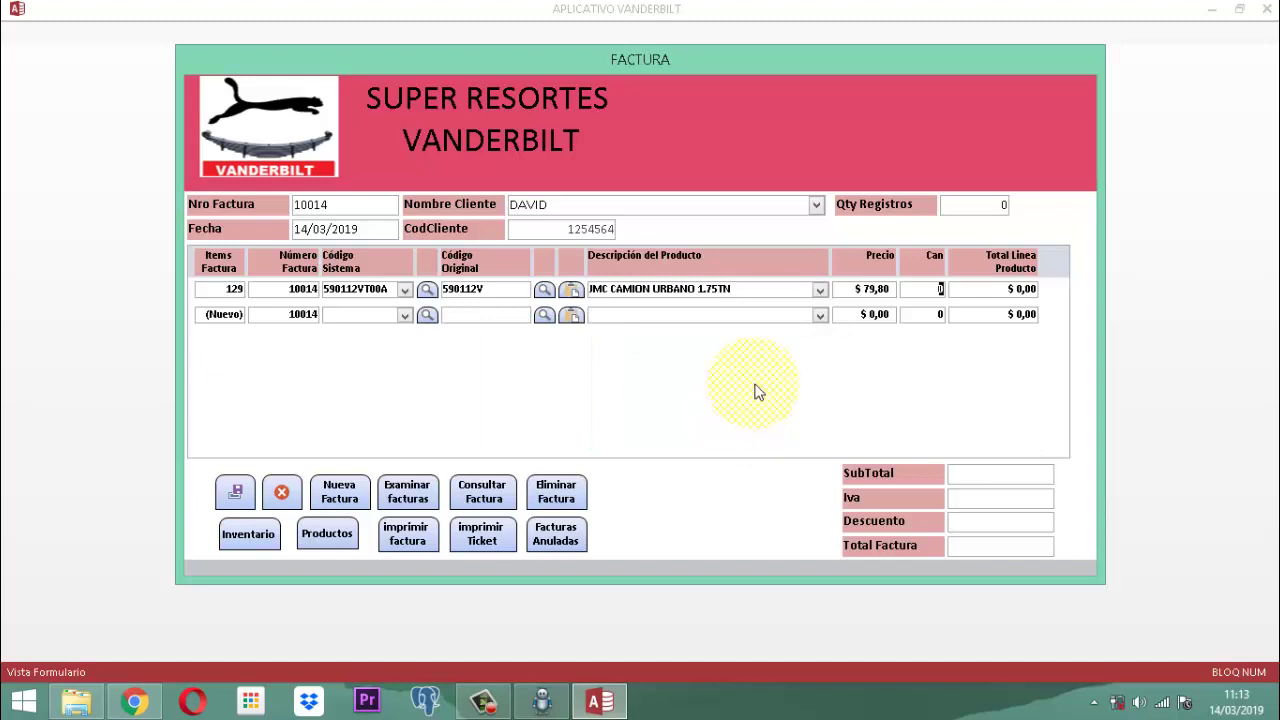
pyautogui.click(404, 289)
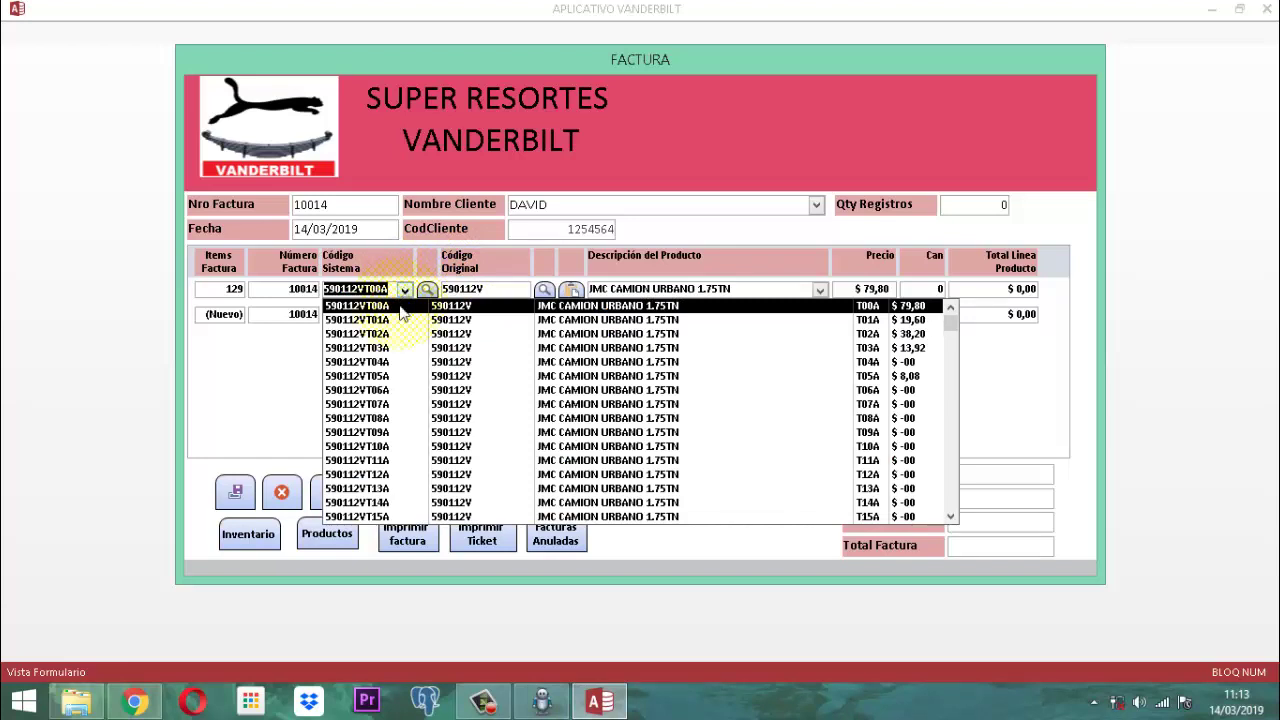
pyautogui.click(388, 334)
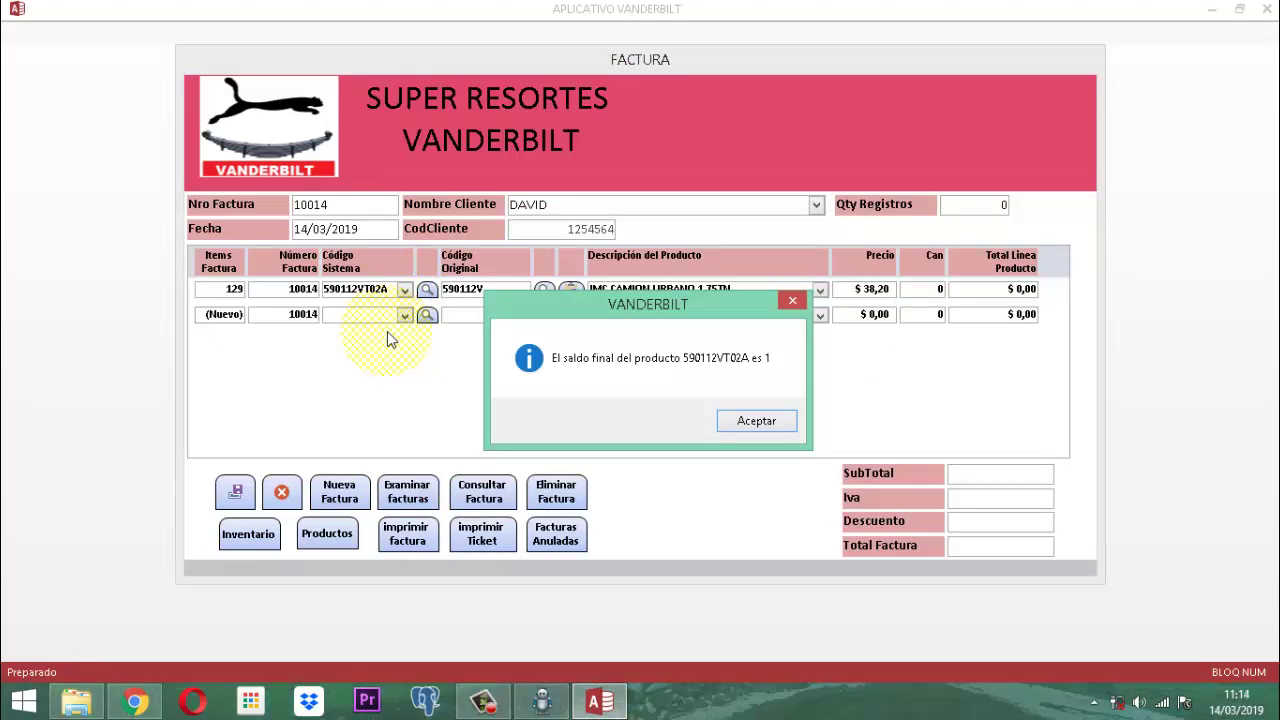
pyautogui.click(752, 421)
pyautogui.write('1')
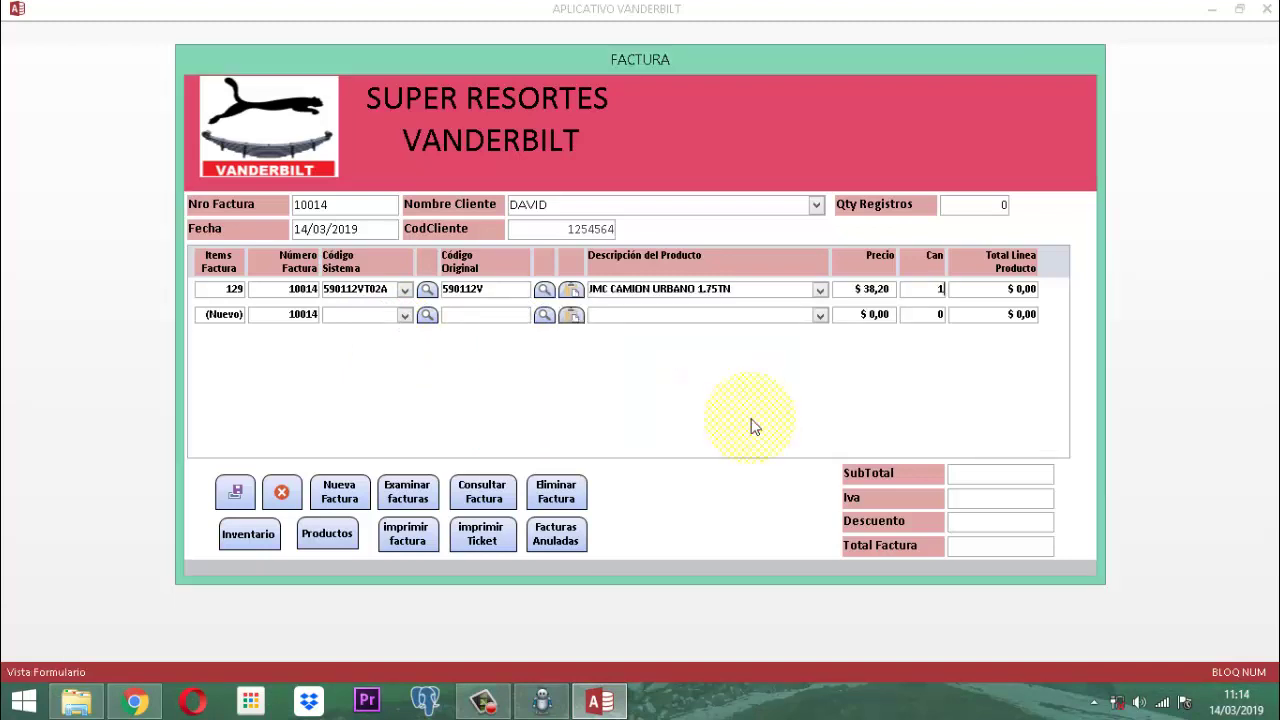
# Enter a 0 discount so invoice 10014 totals $42,78 (subtotal $38,20, IVA $4,58).
pyautogui.press('Tab')
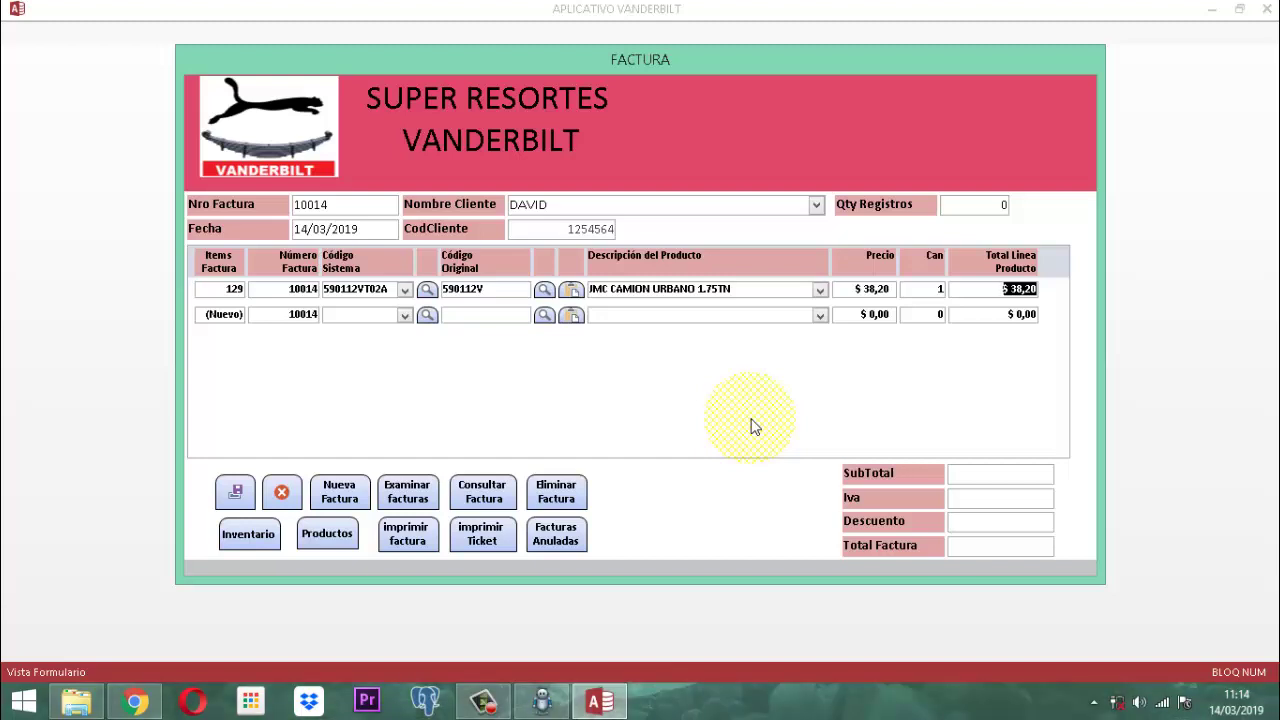
pyautogui.press('Tab')
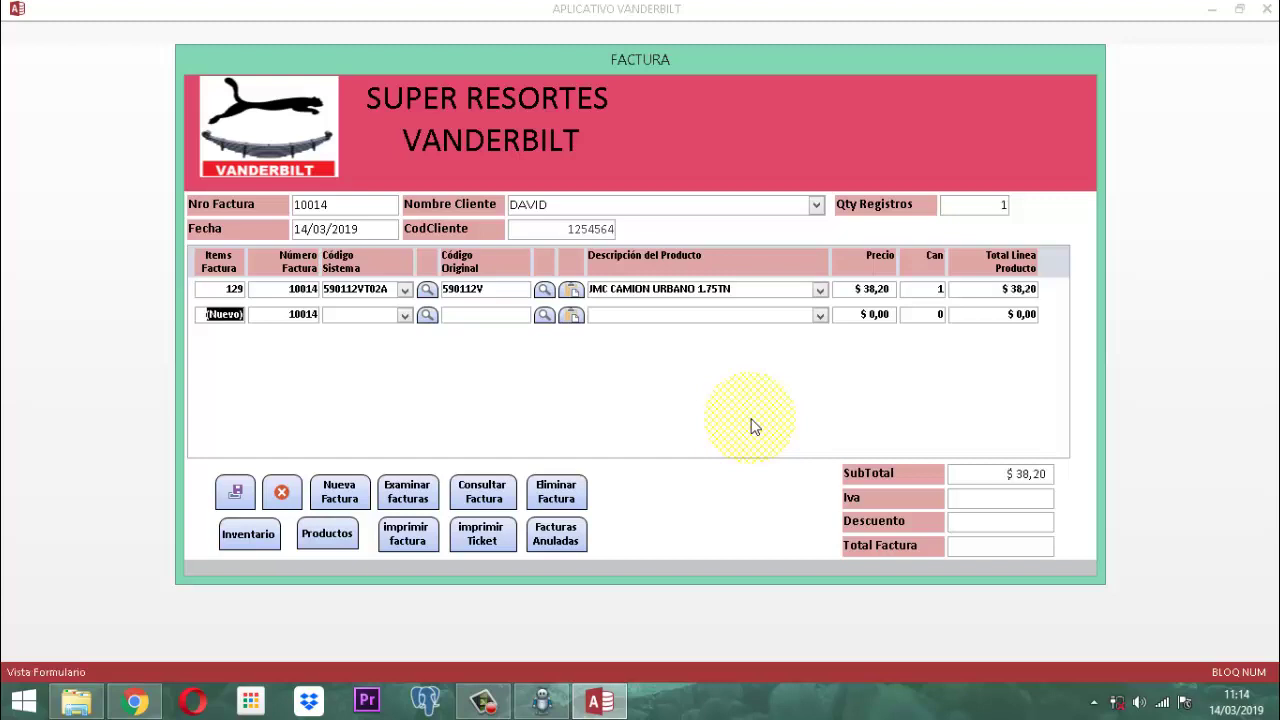
pyautogui.press('capslock')
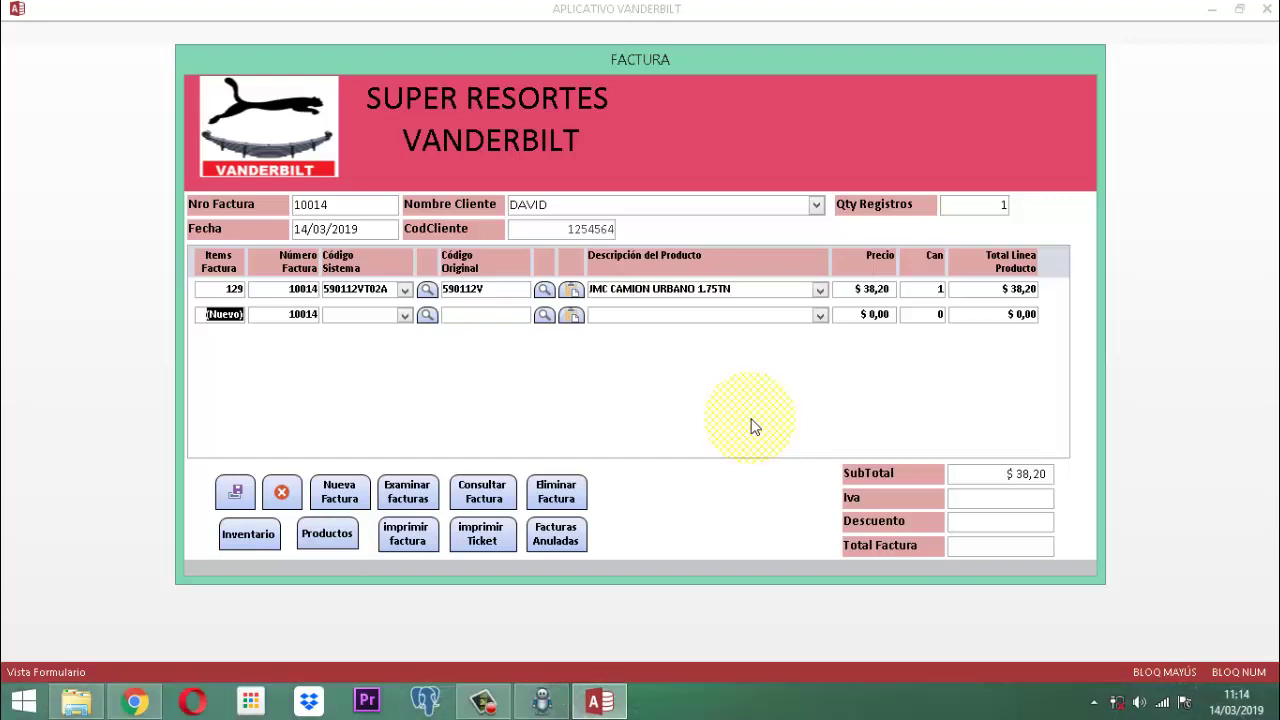
pyautogui.press('Tab')
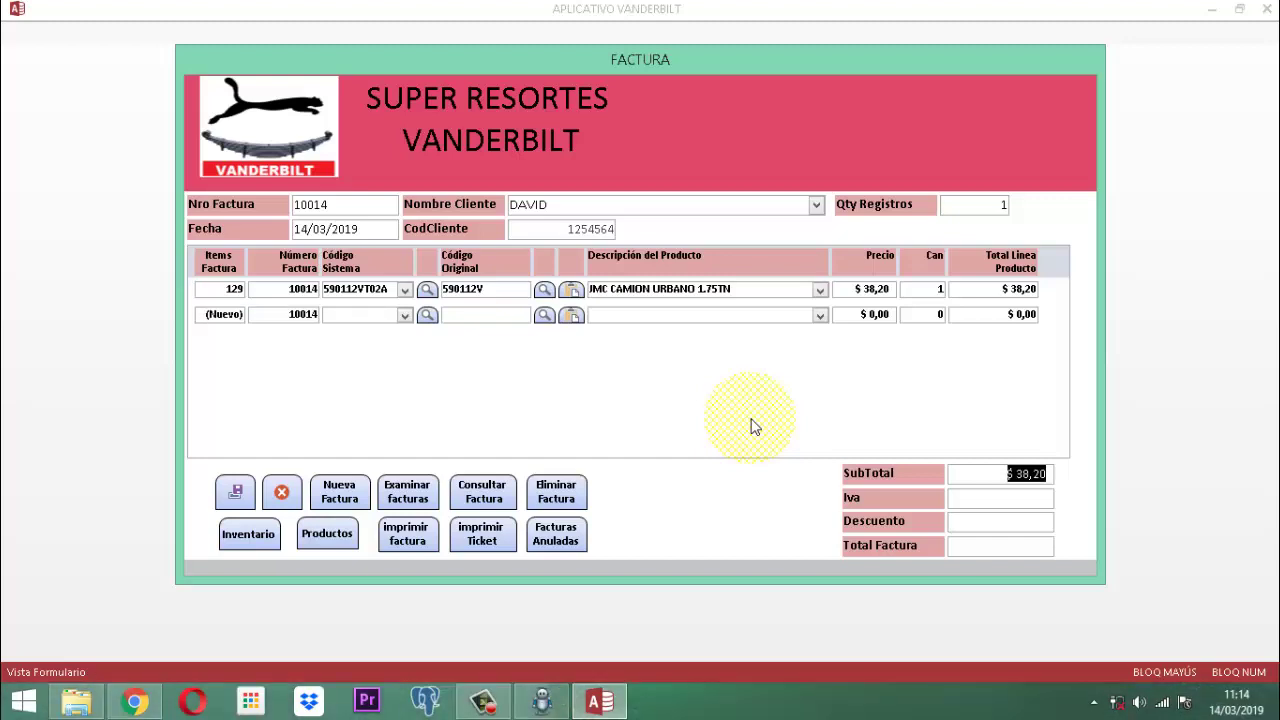
pyautogui.press('Tab')
pyautogui.press('Tab')
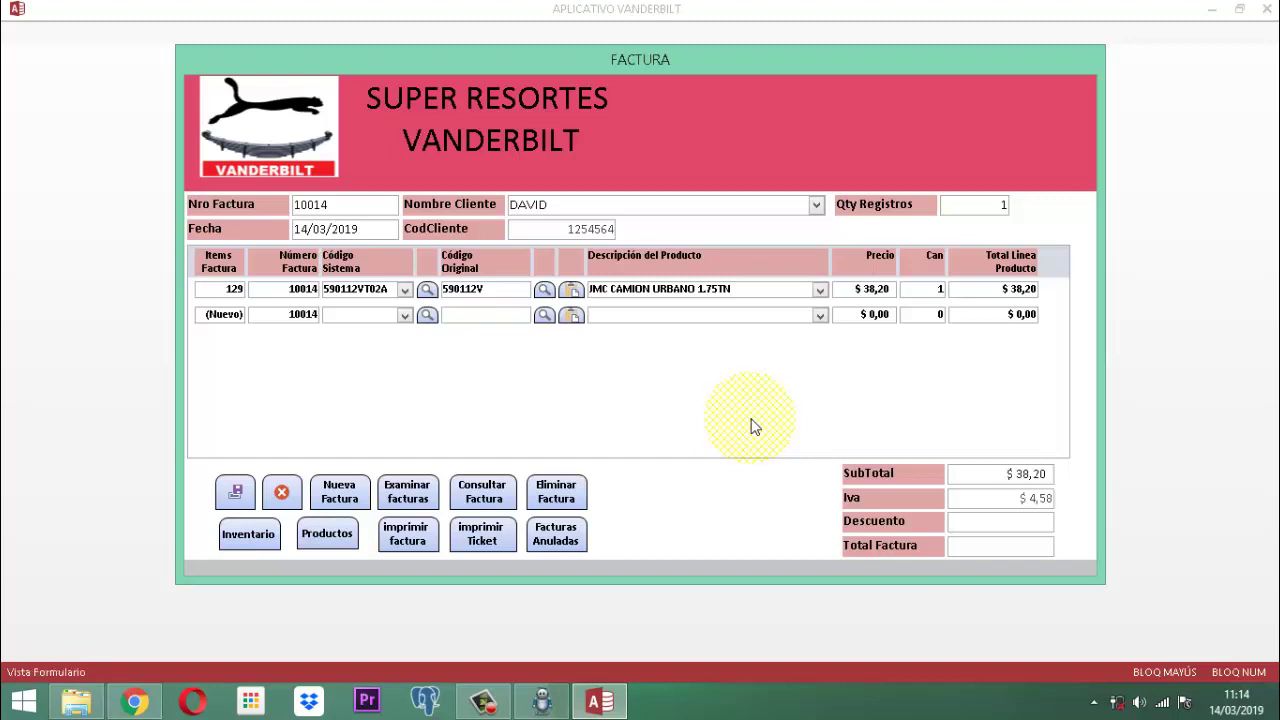
pyautogui.write('0')
pyautogui.press('Tab')
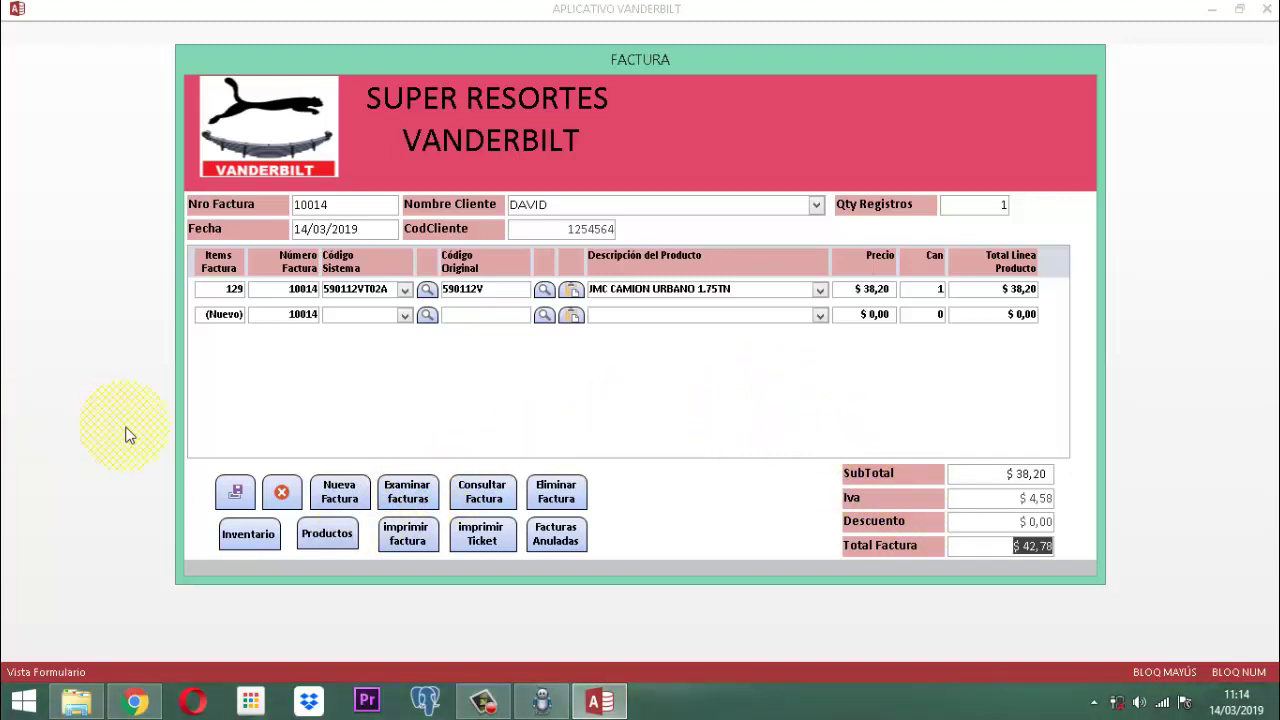
pyautogui.click(238, 494)
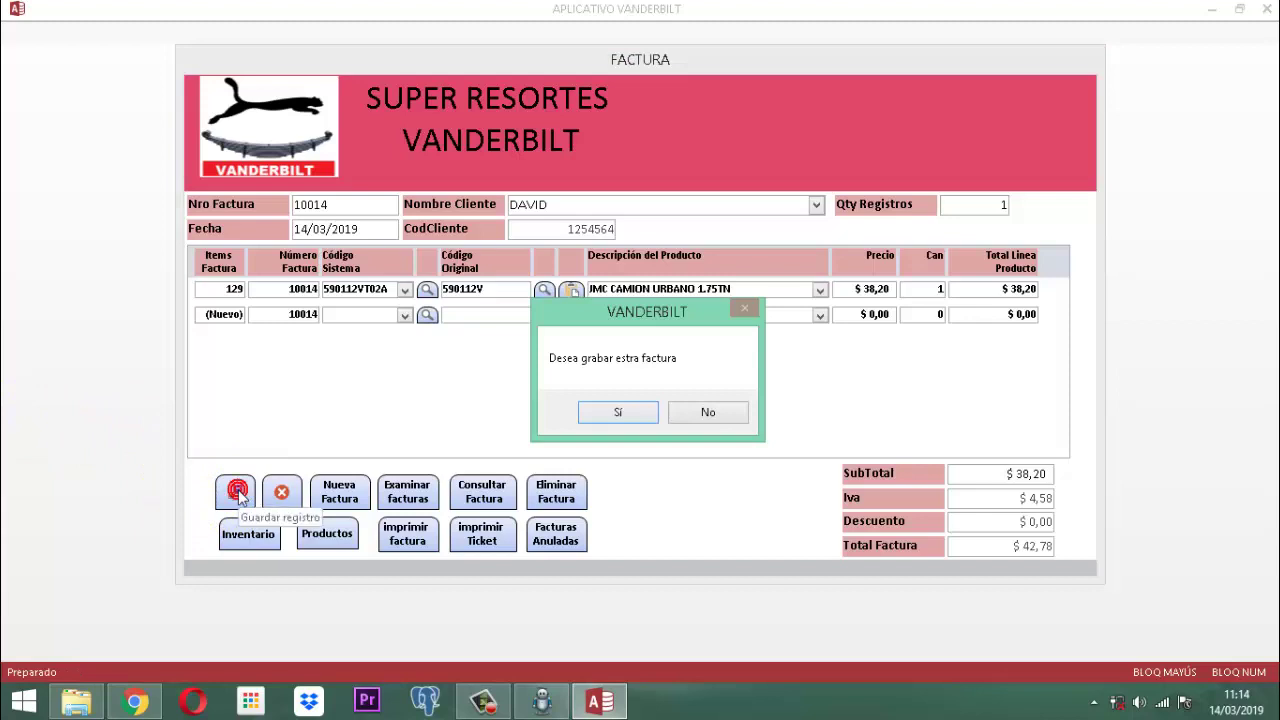
# Confirm saving invoice 10014 and acknowledge the saved and inventory-update messages.
pyautogui.click(622, 412)
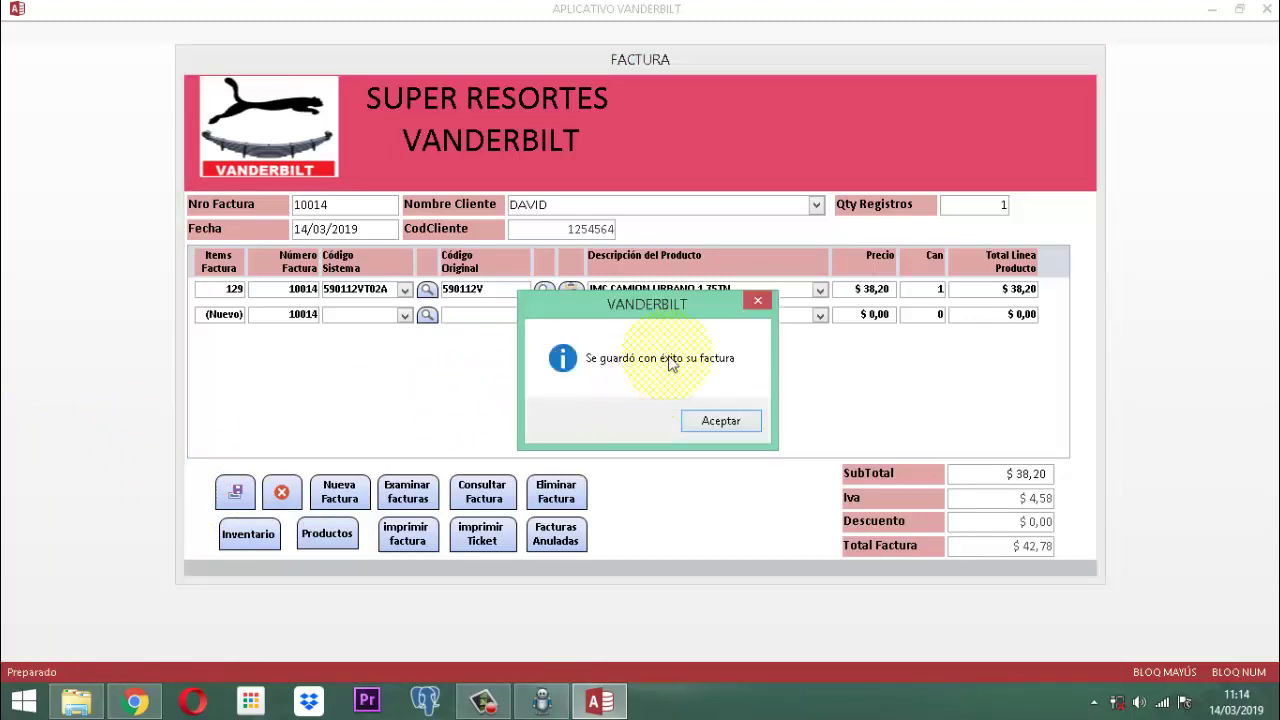
pyautogui.click(719, 421)
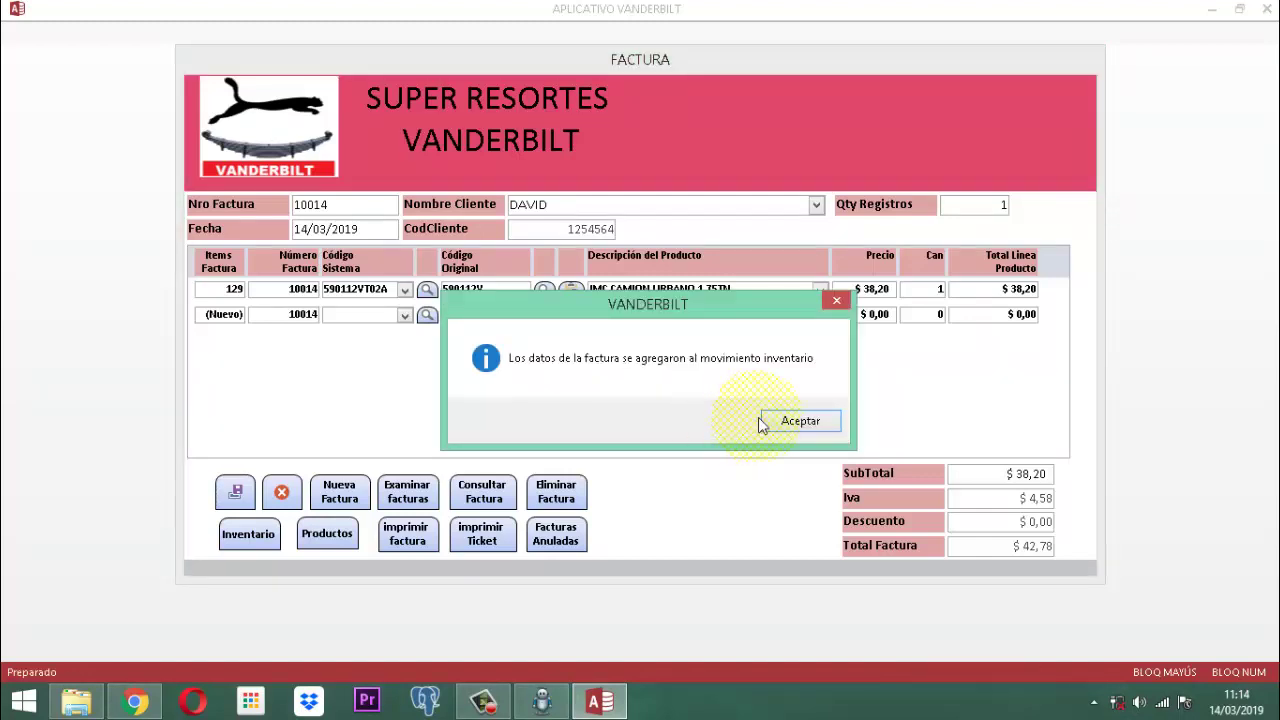
pyautogui.click(772, 421)
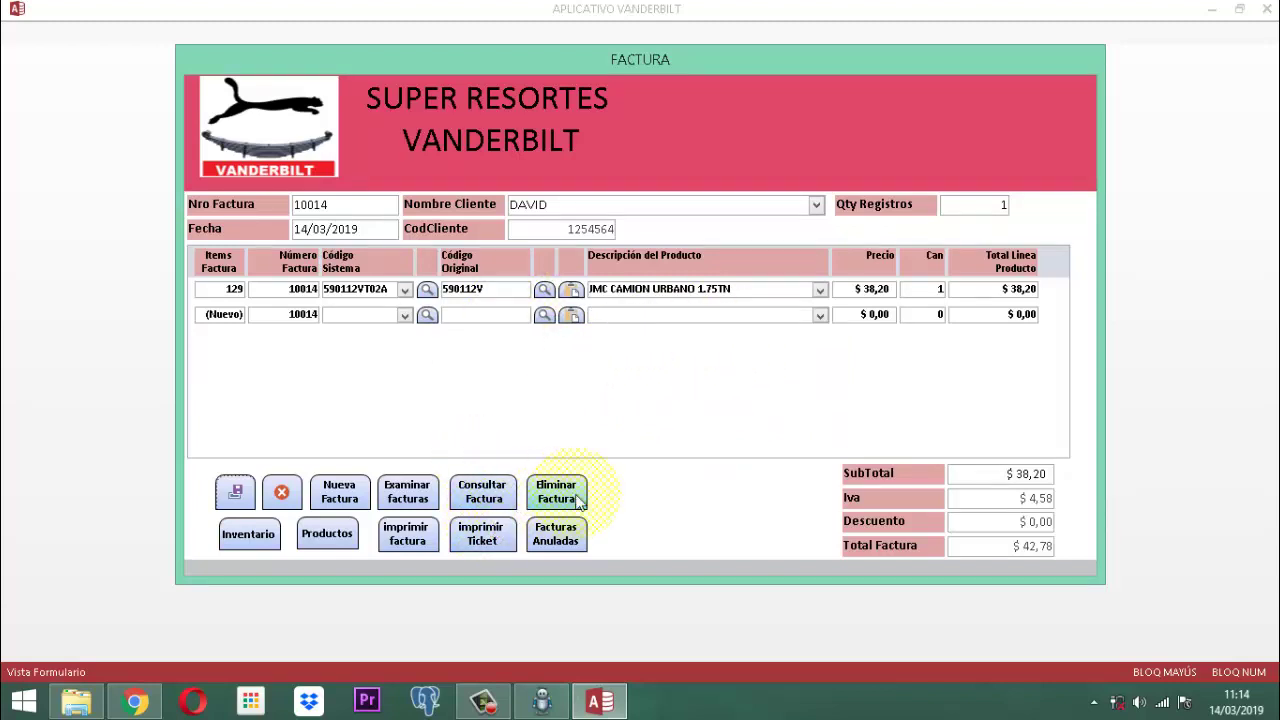
pyautogui.click(497, 536)
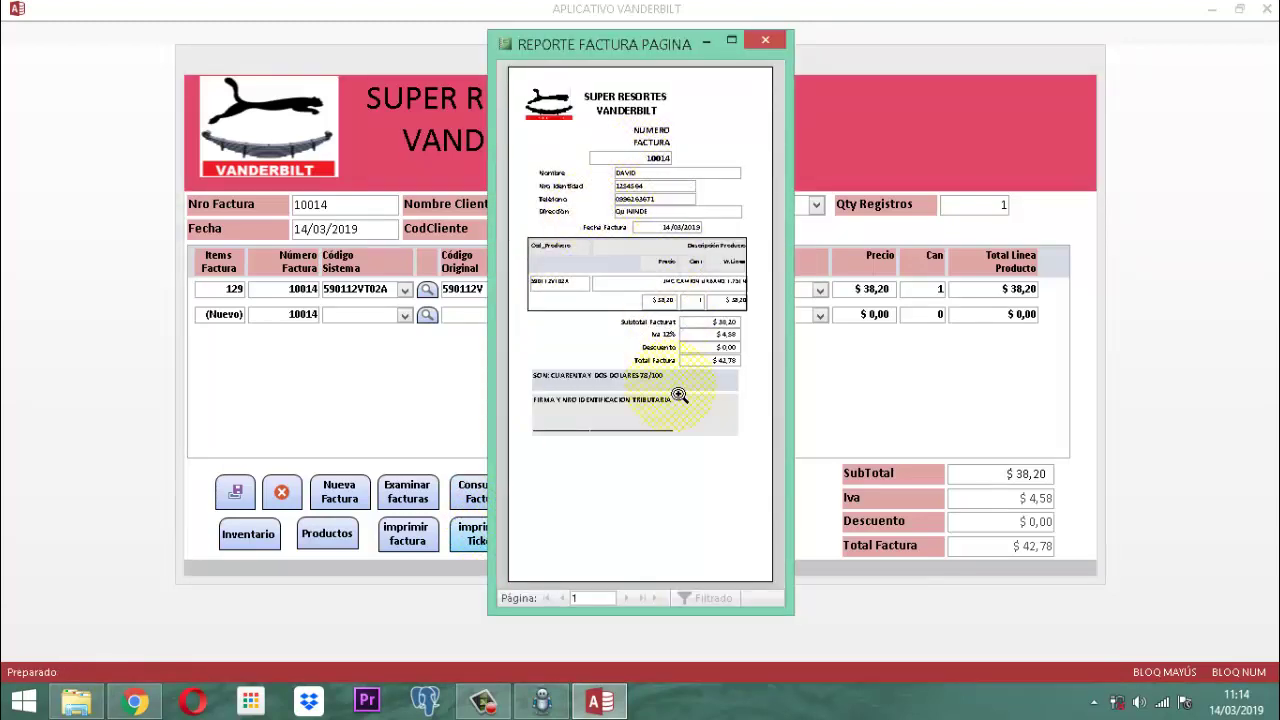
pyautogui.click(628, 397)
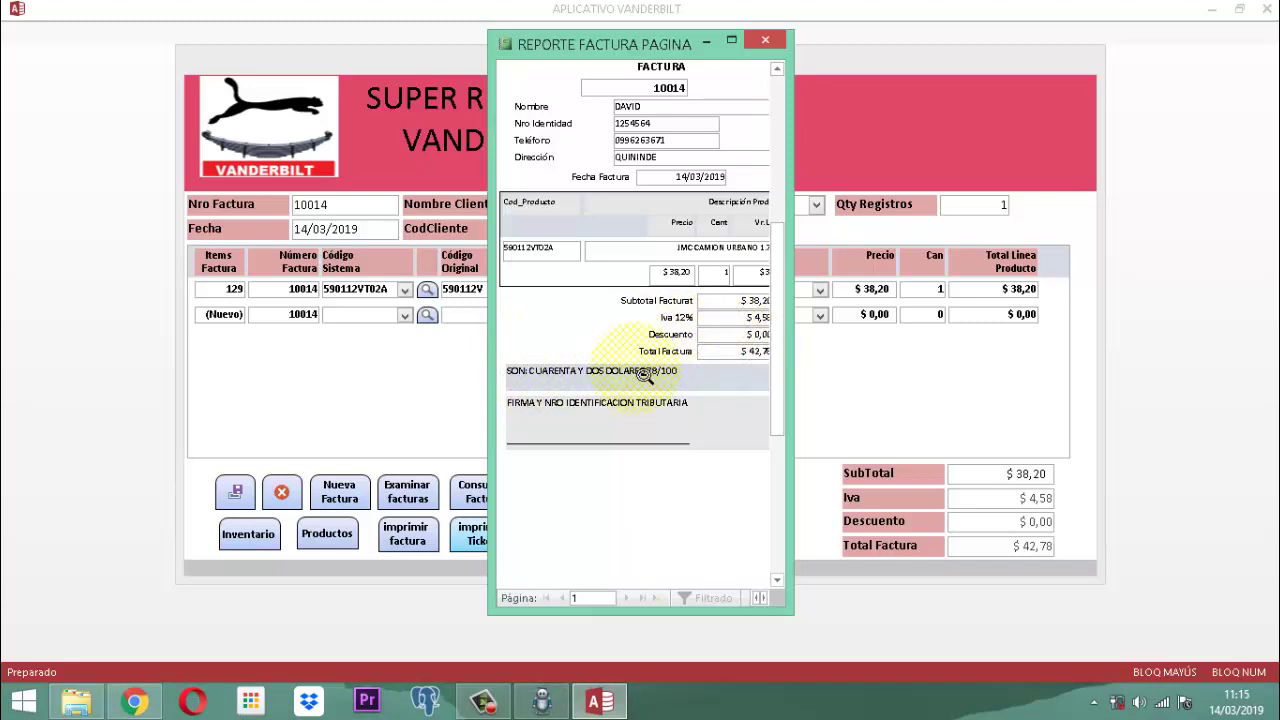
pyautogui.click(770, 38)
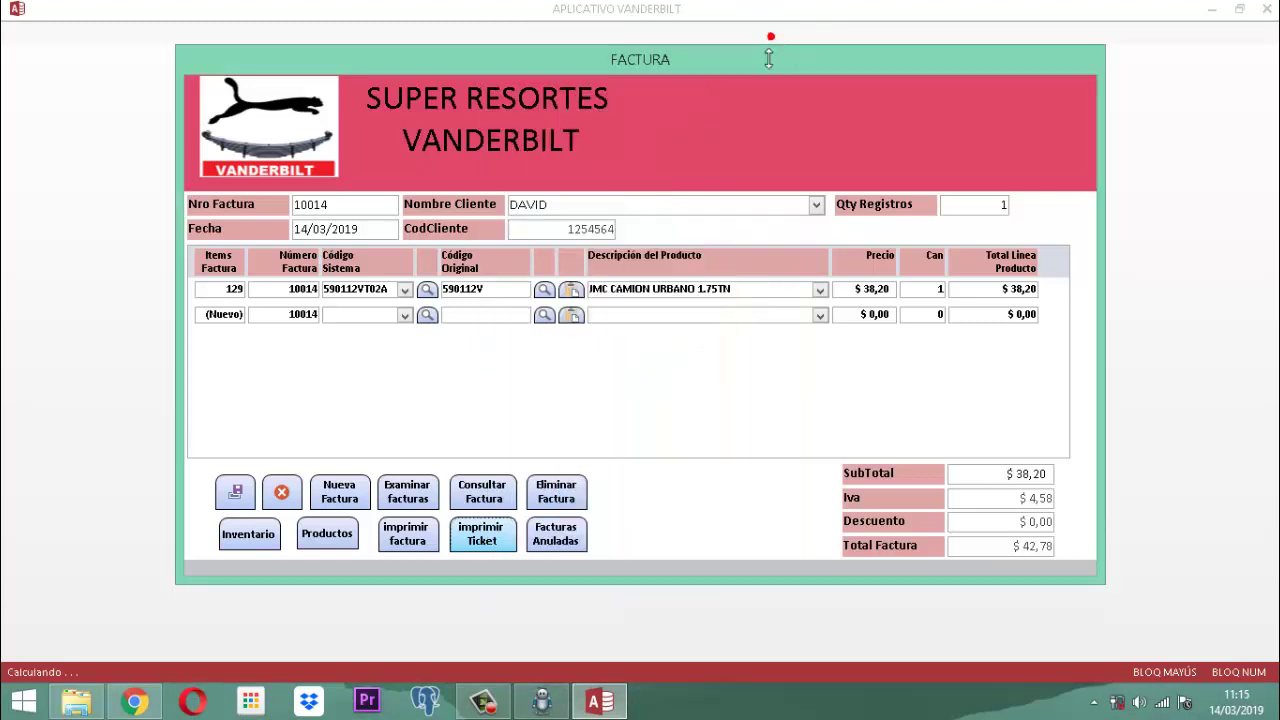
# Preview the full-page report for invoice 10014, zoom in and out, then close it.
pyautogui.click(407, 535)
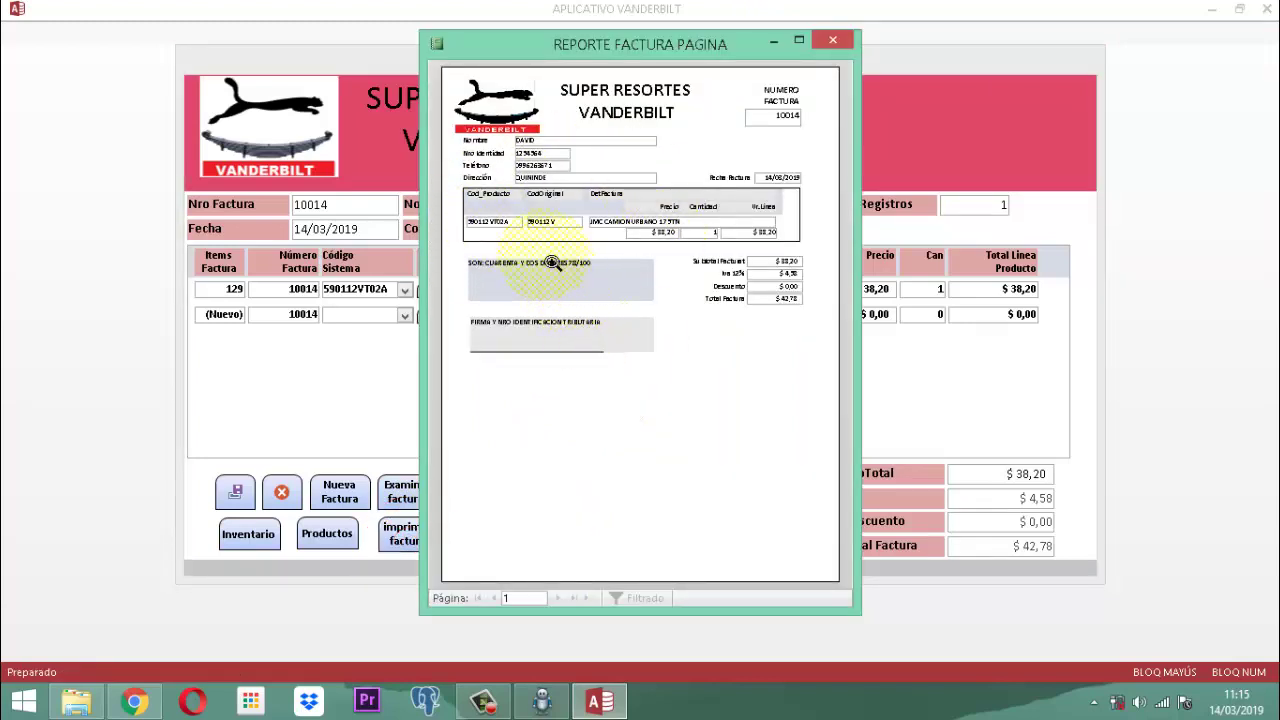
pyautogui.click(540, 262)
pyautogui.click(543, 260)
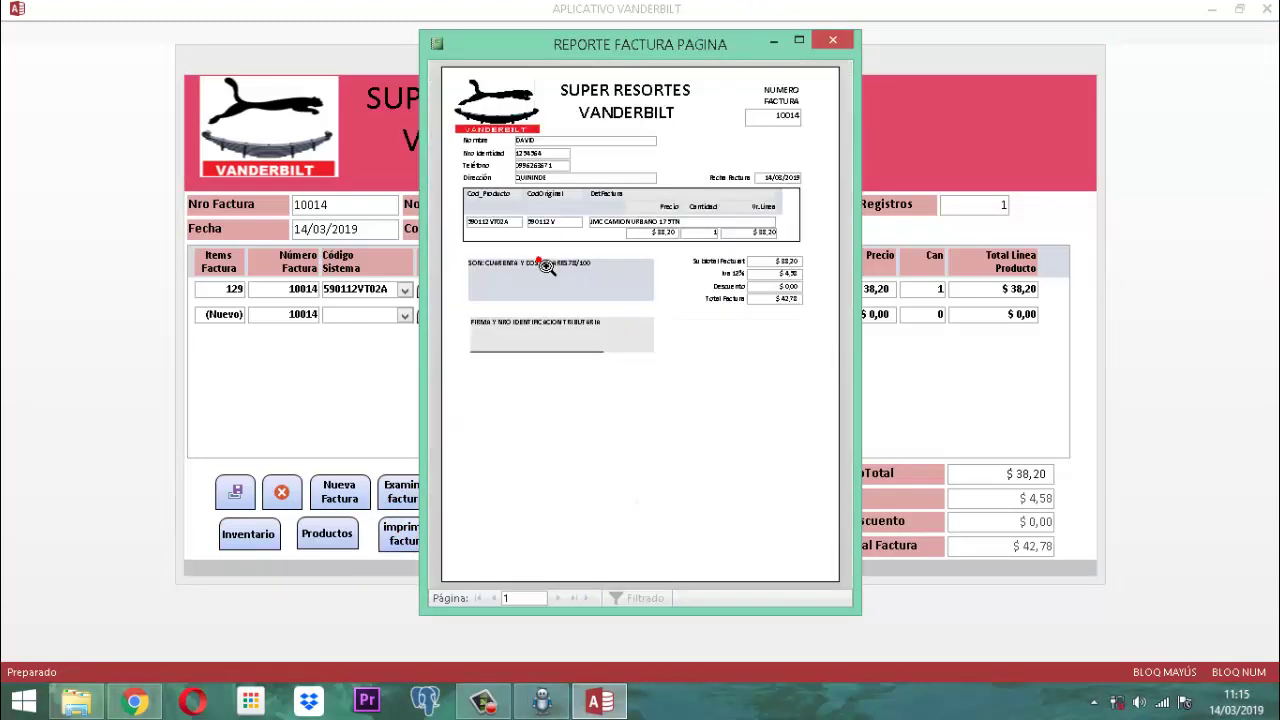
pyautogui.click(831, 40)
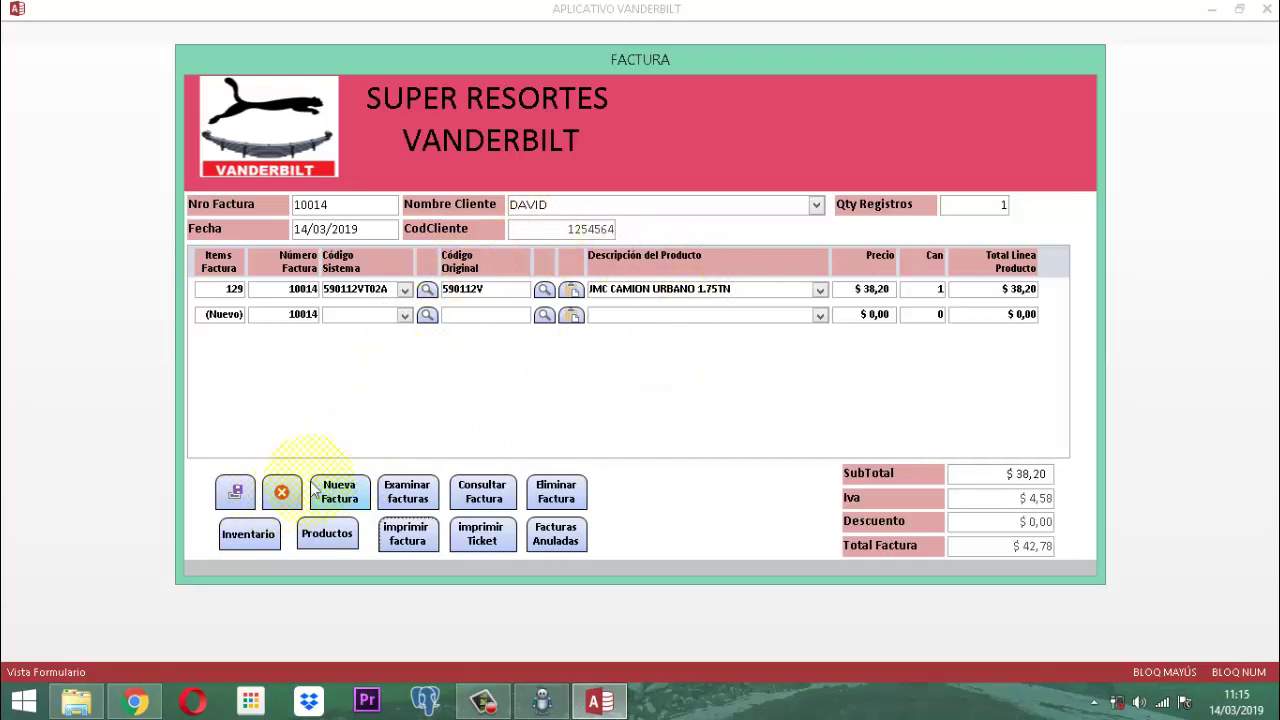
# Close the Factura form and main menu, then cancel the login to quit Access.
pyautogui.click(282, 493)
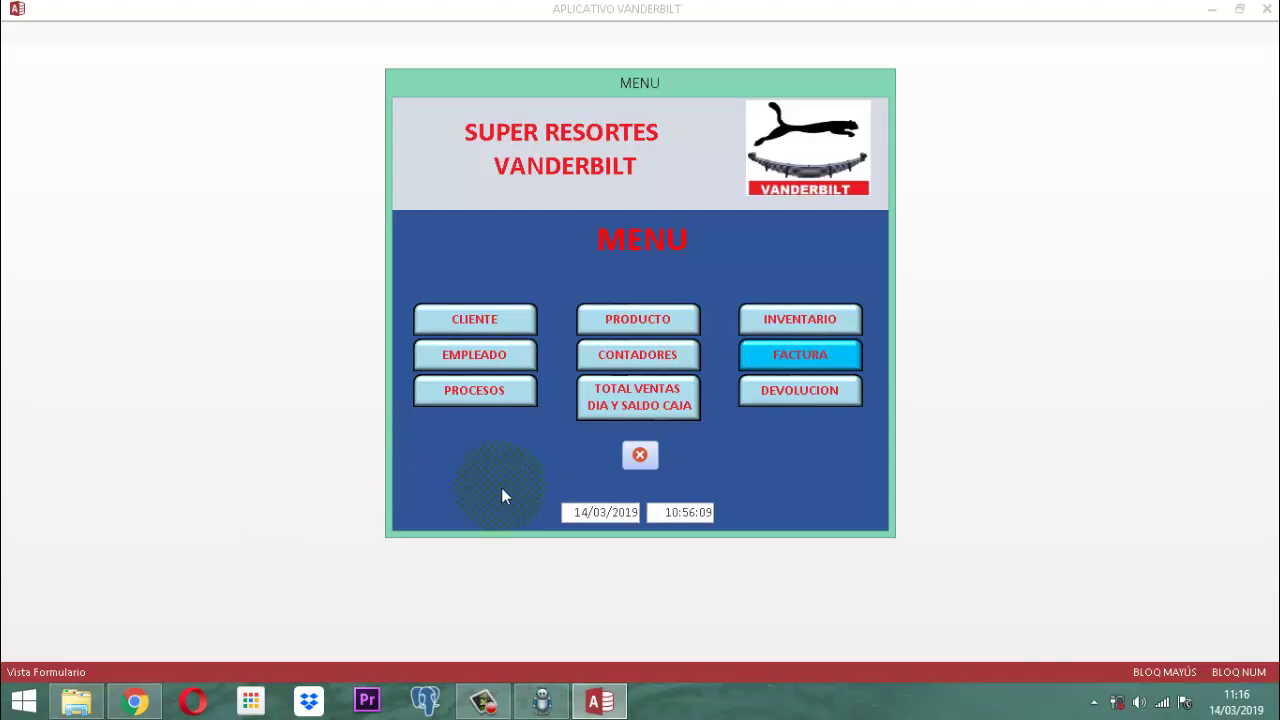
pyautogui.click(638, 455)
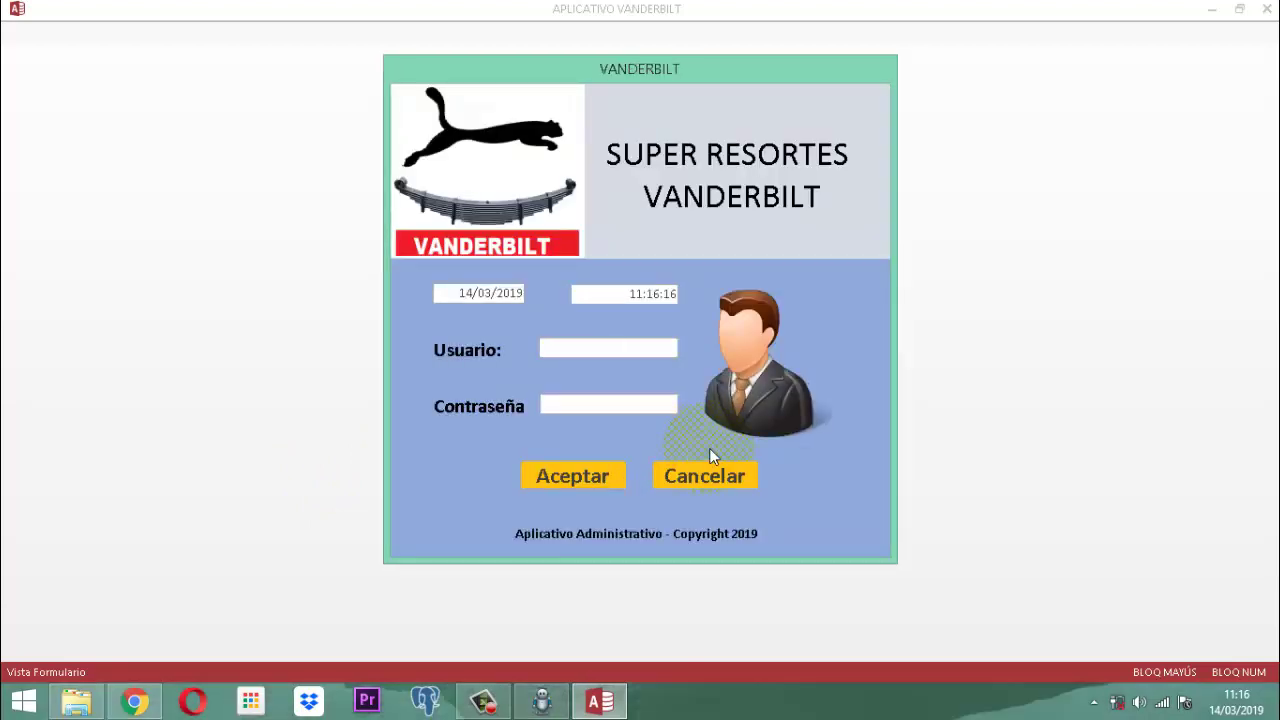
pyautogui.click(697, 474)
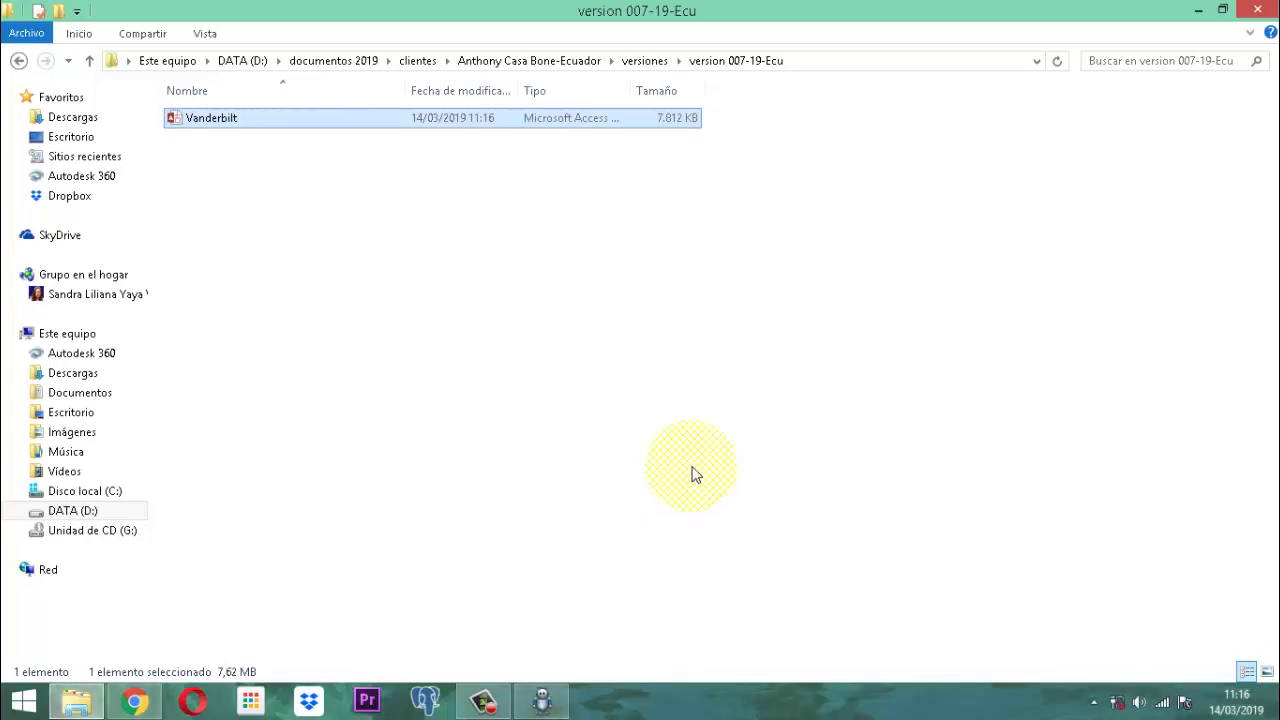
# Go up to documentos 2019 and open the Vet Project database in vet project II.
pyautogui.click(91, 62)
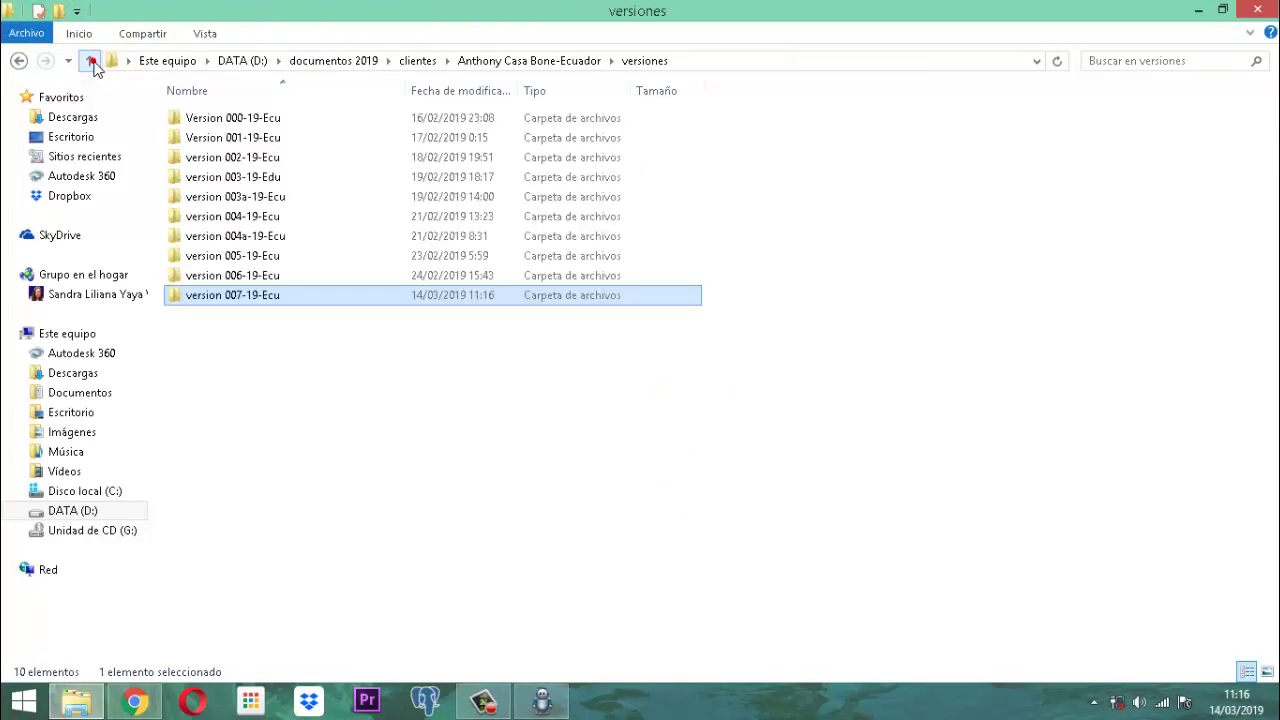
pyautogui.click(91, 64)
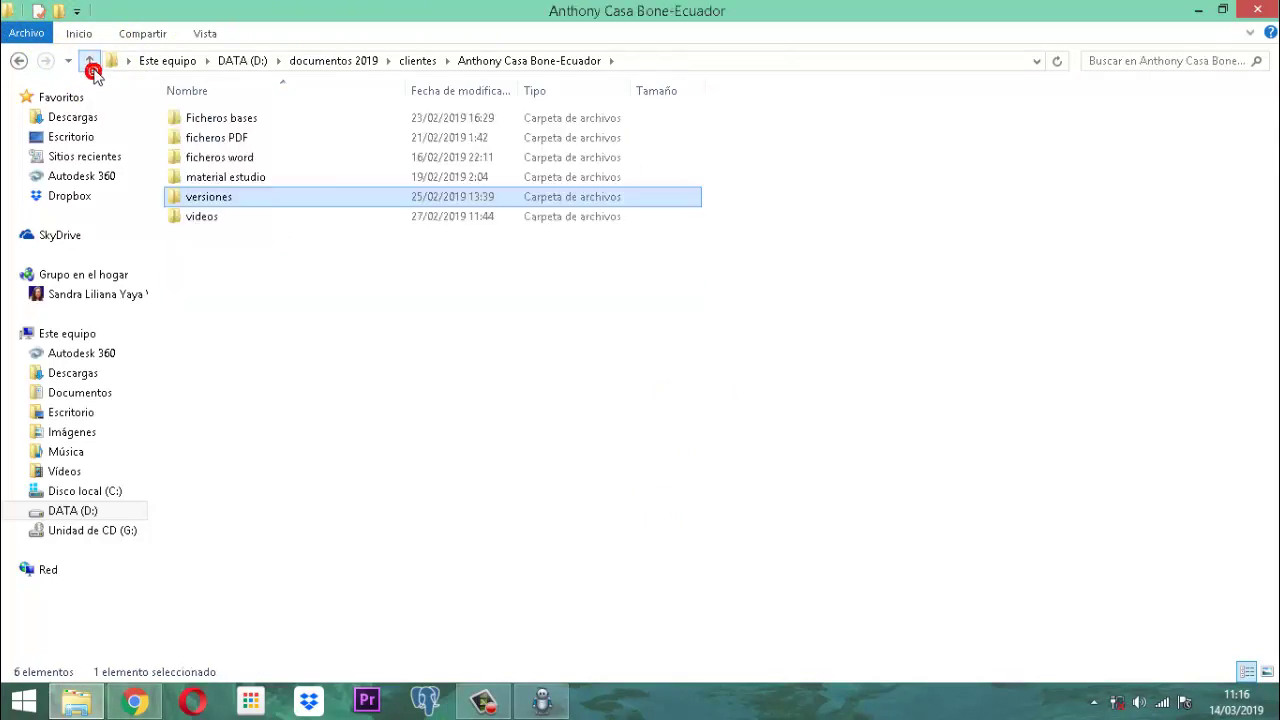
pyautogui.click(91, 63)
pyautogui.click(91, 63)
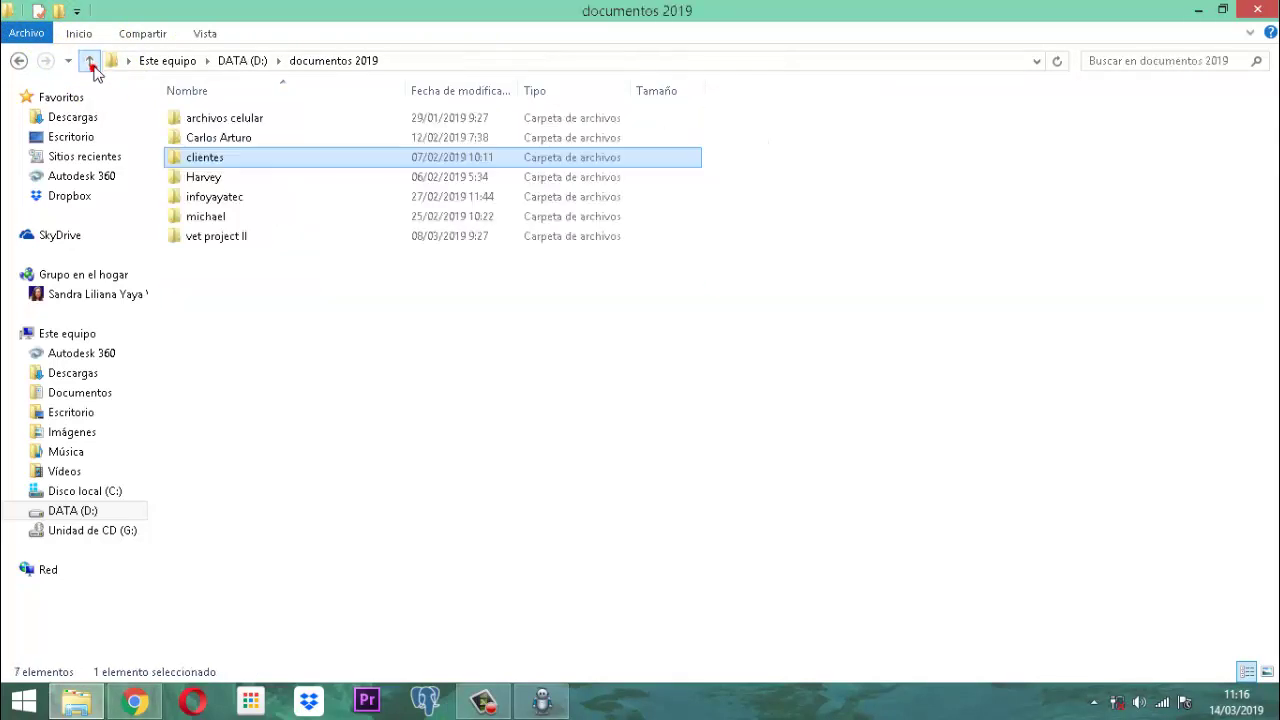
pyautogui.doubleClick(200, 238)
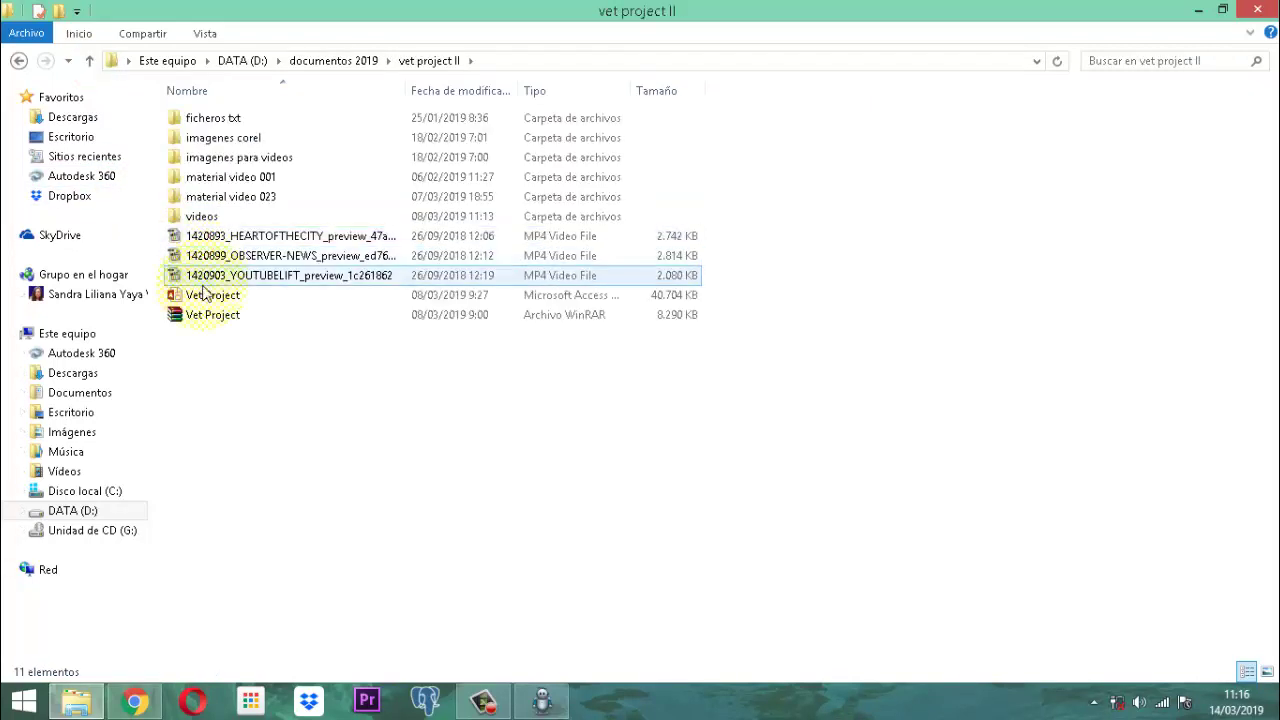
pyautogui.doubleClick(205, 297)
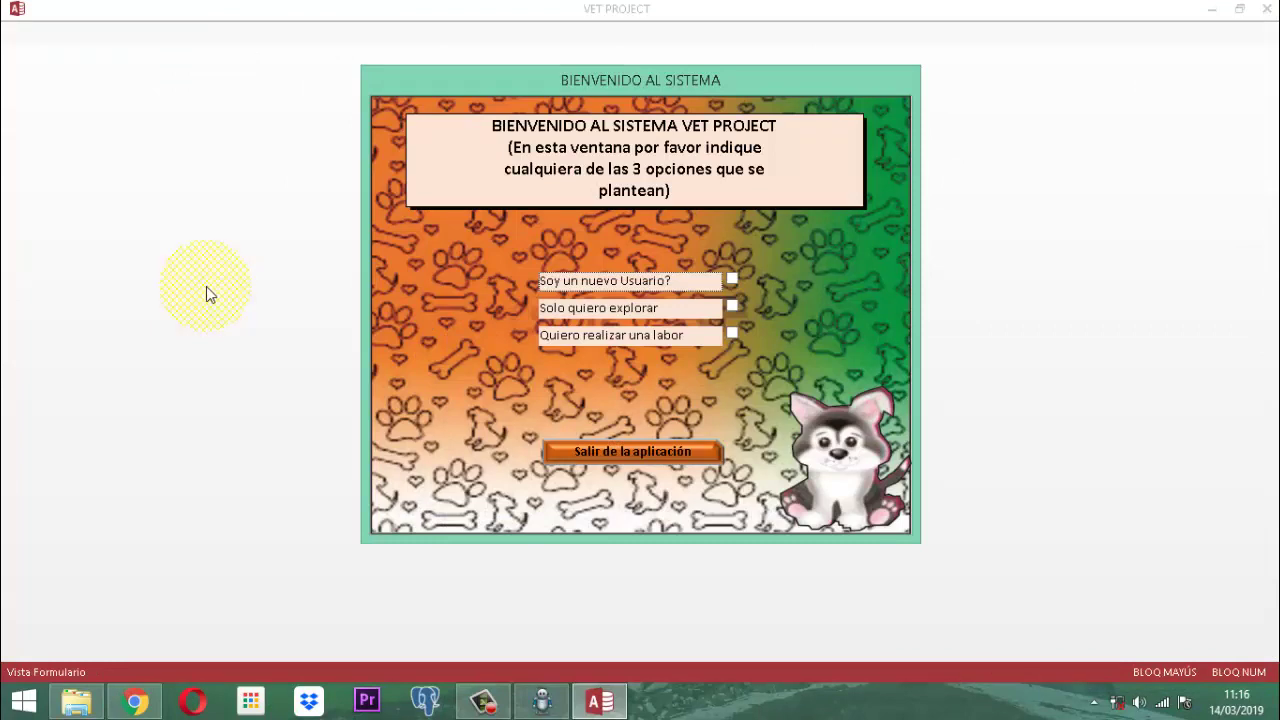
# Log into Vet Project as a user from Lista Usuarios with that user's password.
pyautogui.click(732, 334)
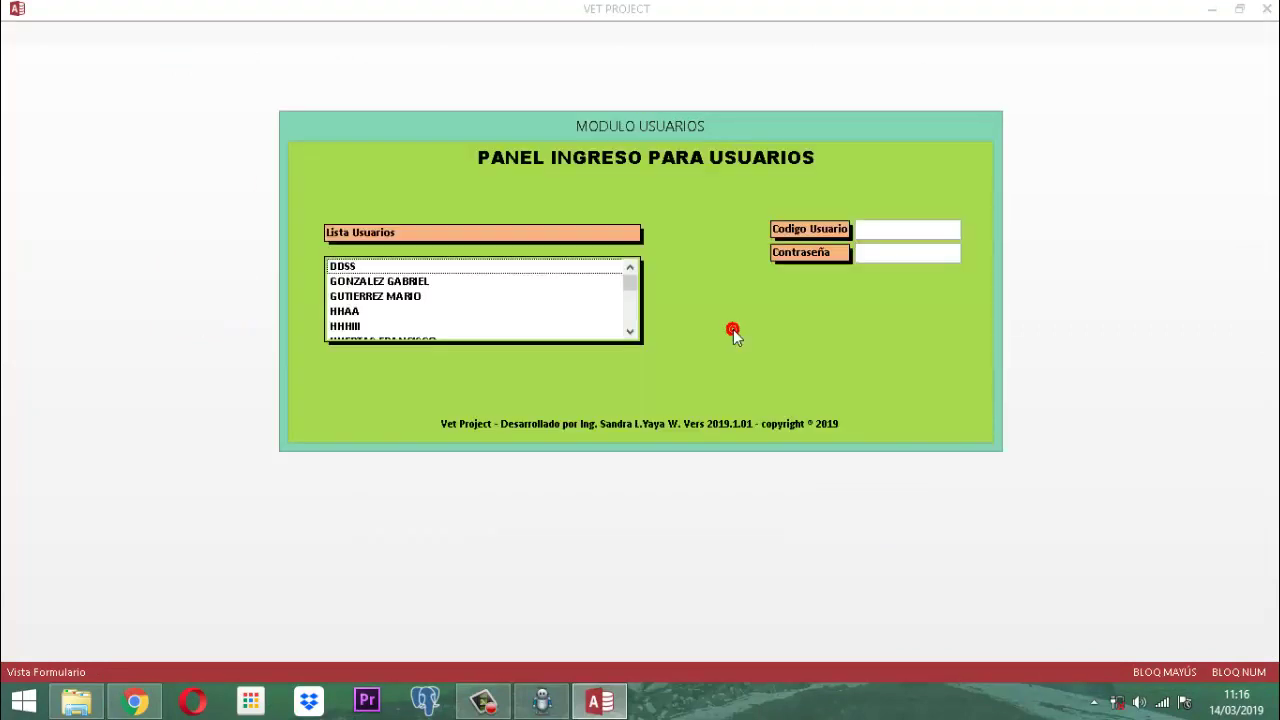
pyautogui.scroll(-2, 403, 287)
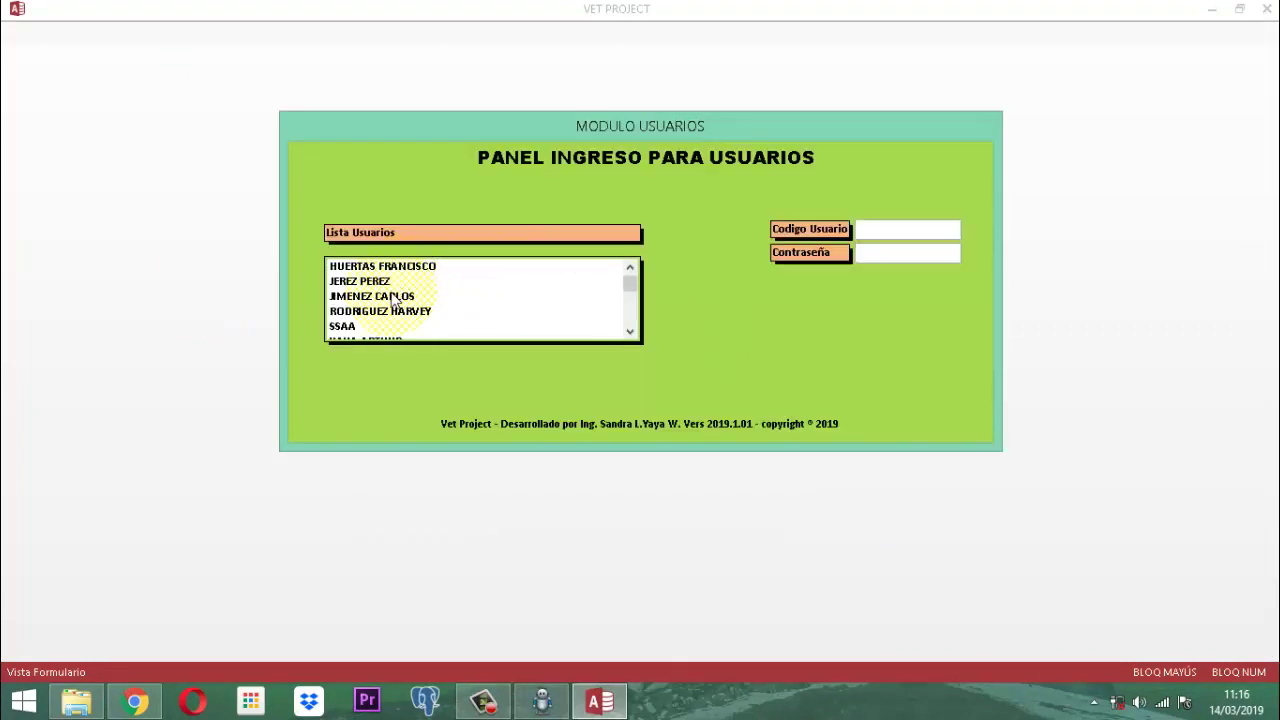
pyautogui.click(392, 295)
pyautogui.press('Tab')
pyautogui.write('***')
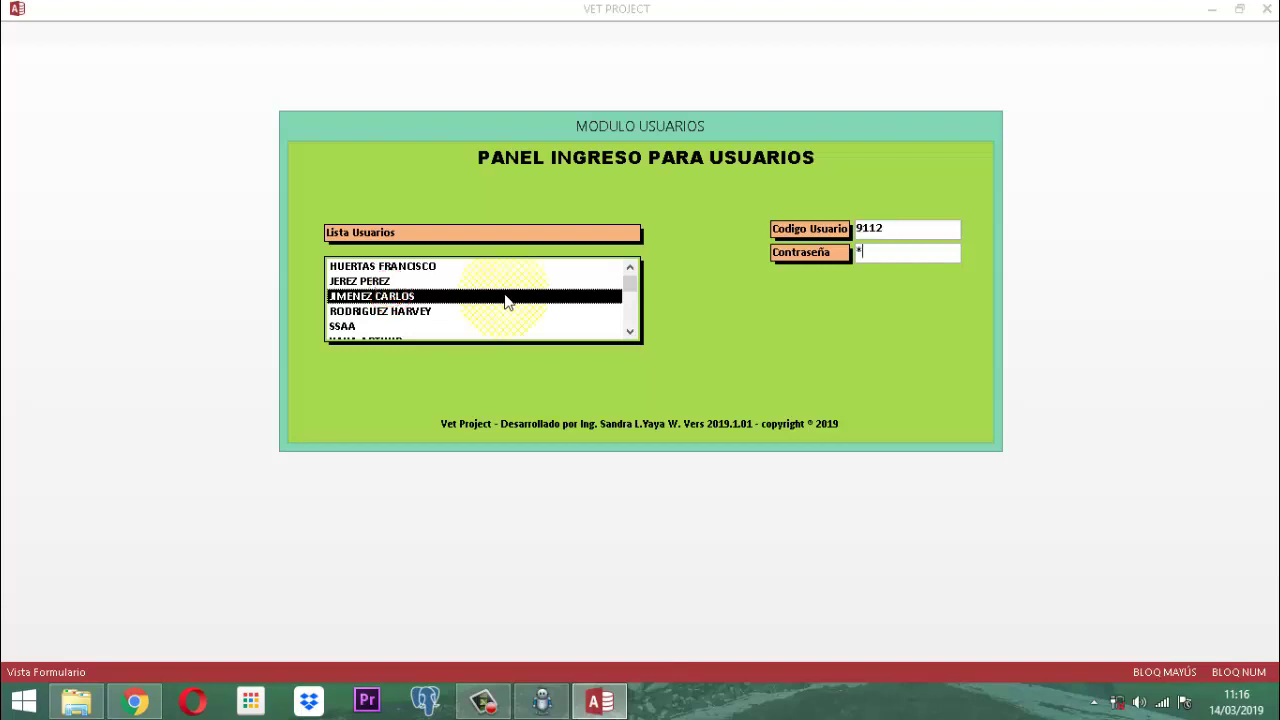
pyautogui.press('Return')
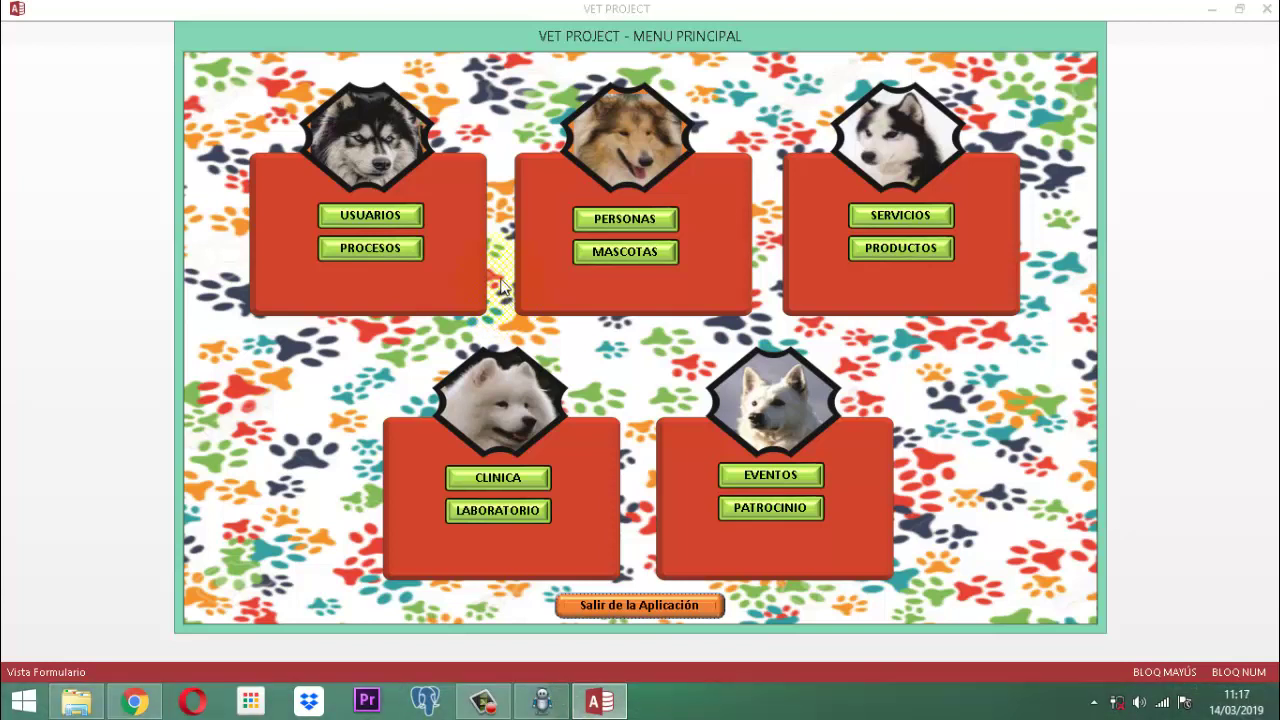
# Open the MASCOTAS module from the VET PROJECT main menu.
pyautogui.click(636, 253)
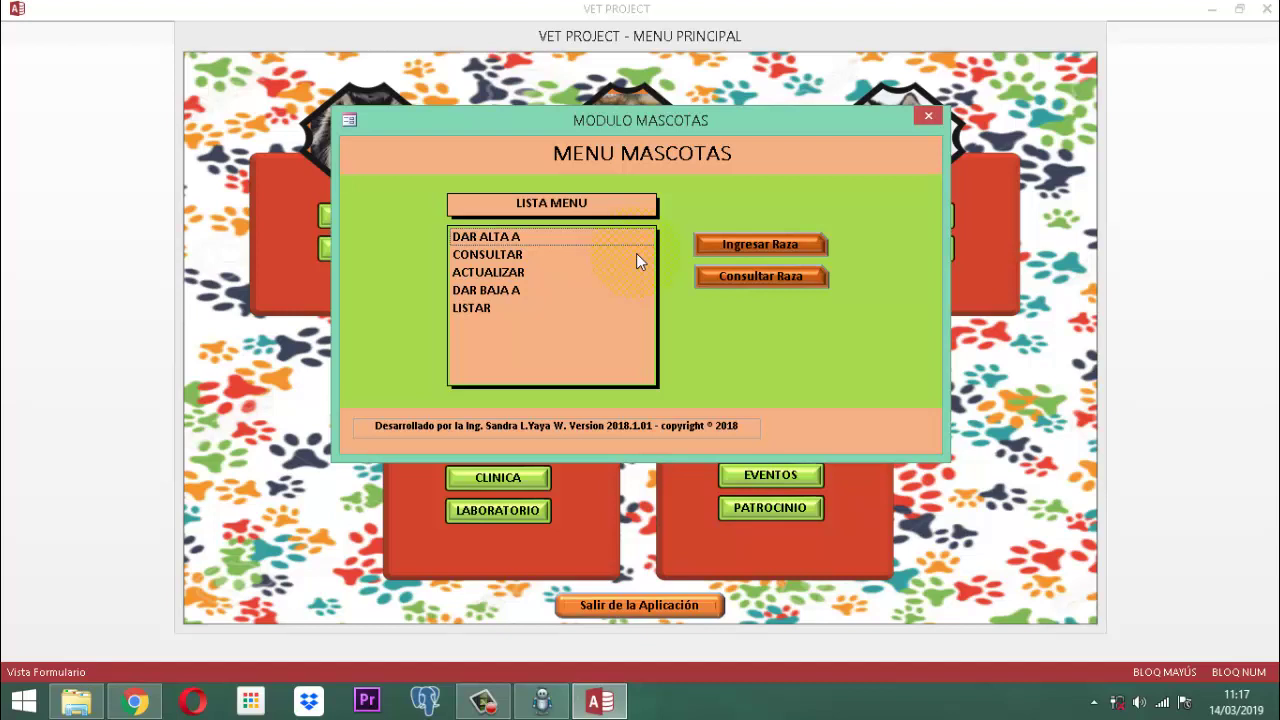
# Close Mascotas, view and close the Clinica module, then open the Personas module.
pyautogui.click(928, 116)
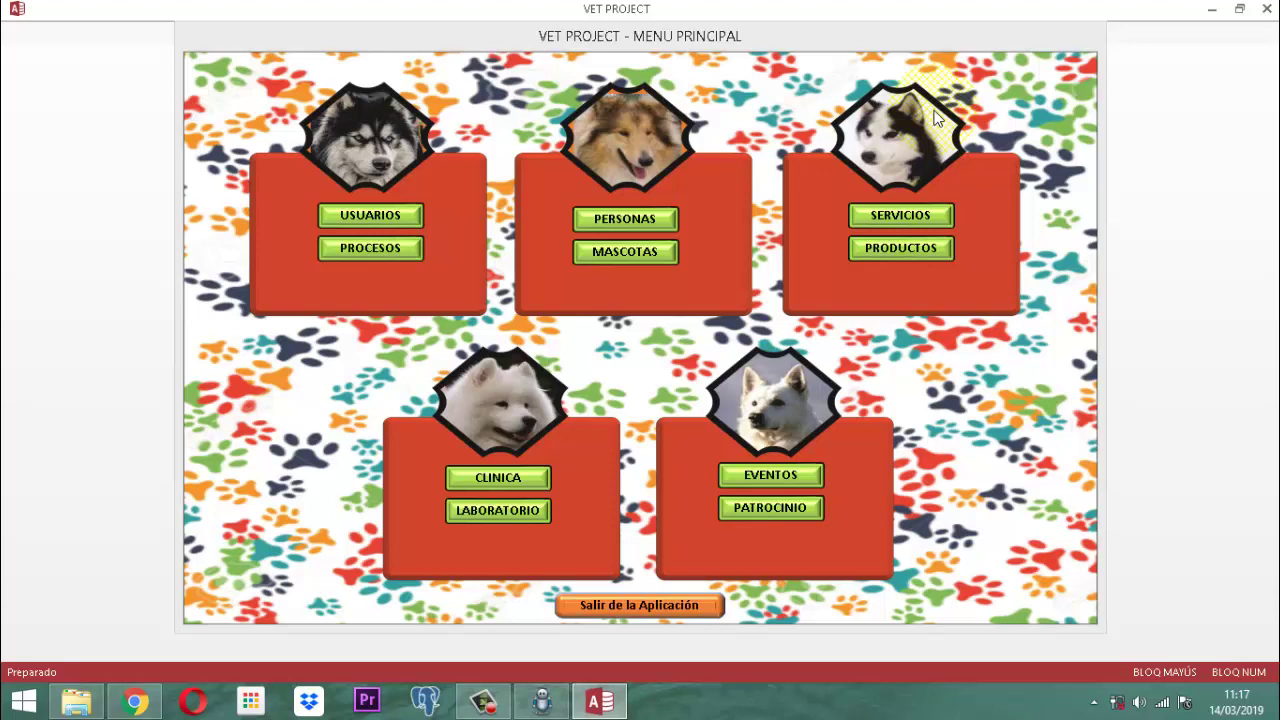
pyautogui.click(507, 479)
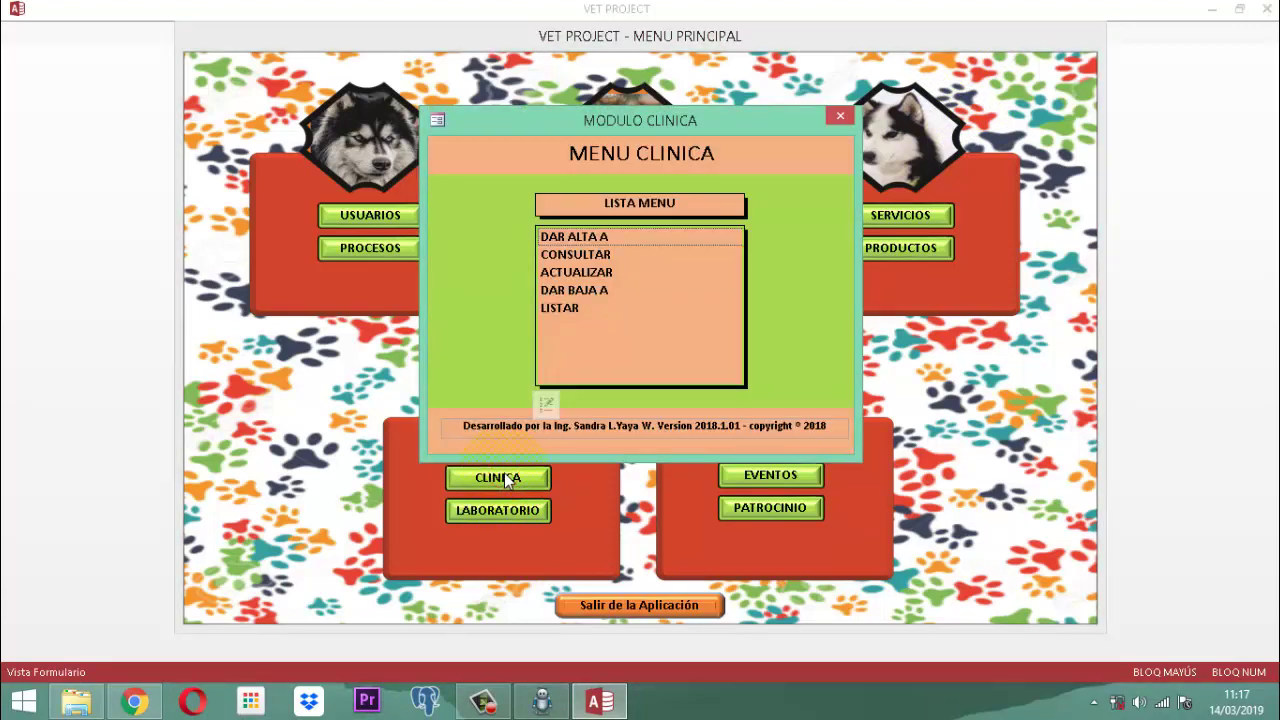
pyautogui.click(838, 114)
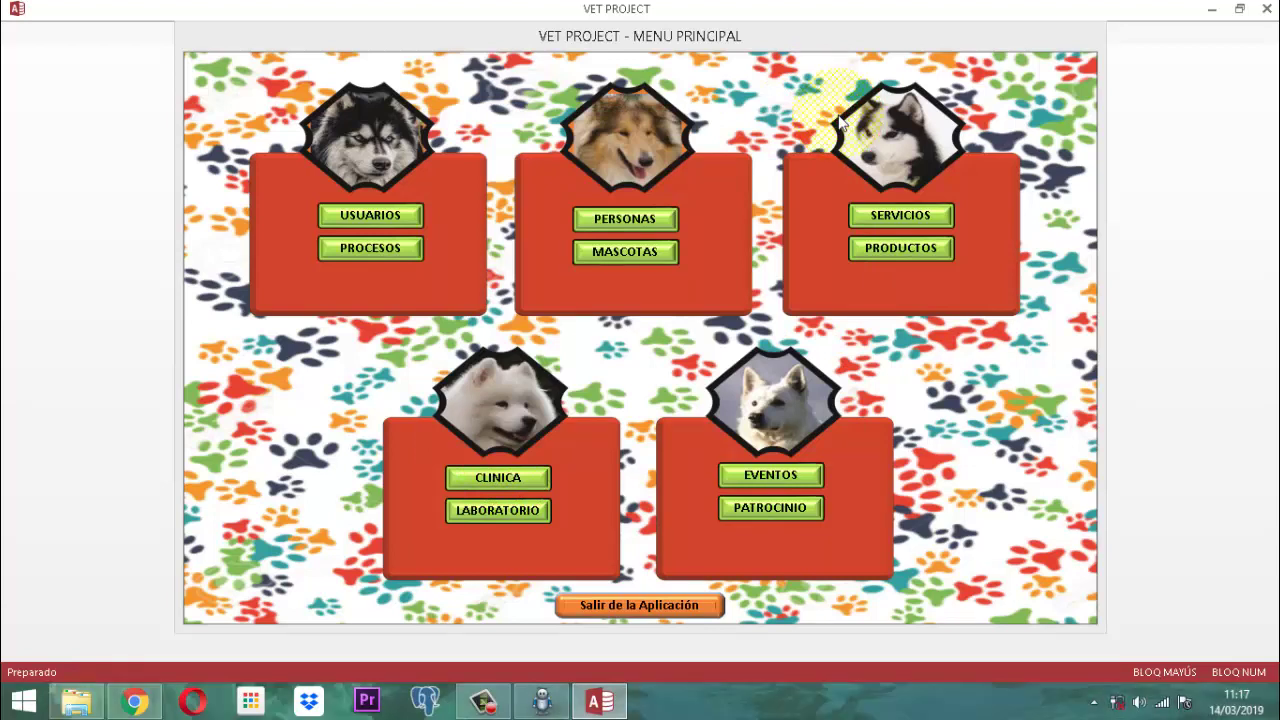
pyautogui.click(644, 220)
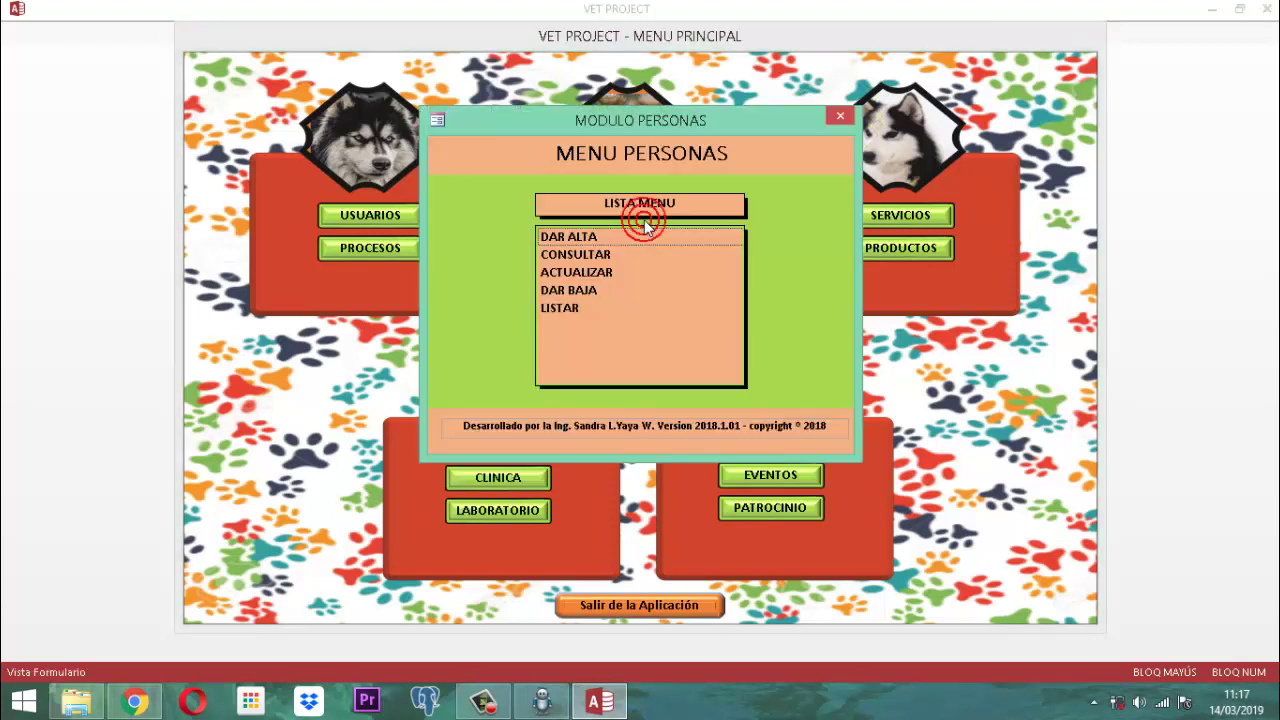